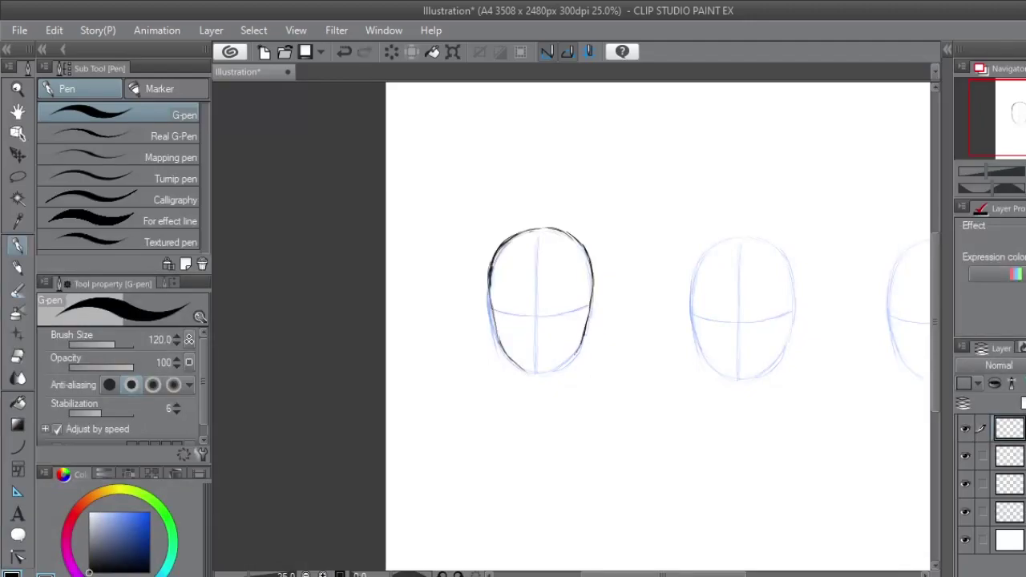
# - Ink the front-view head's pointed jaw and neck, and outline the face of the head beside it over the blue sketch
pyautogui.moveTo(591, 303); pyautogui.dragTo(588, 323)
pyautogui.scroll(1, 590, 285)
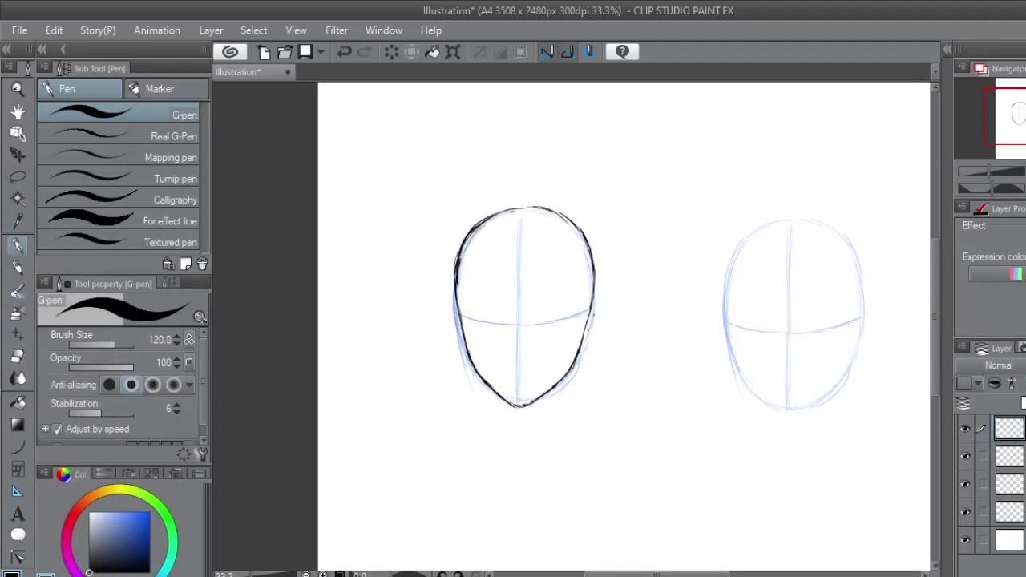
pyautogui.moveTo(908, 280)
pyautogui.mouseDown()
pyautogui.moveTo(681, 280)
pyautogui.moveTo(708, 281)
pyautogui.mouseUp()
pyautogui.moveTo(542, 252); pyautogui.dragTo(530, 311)
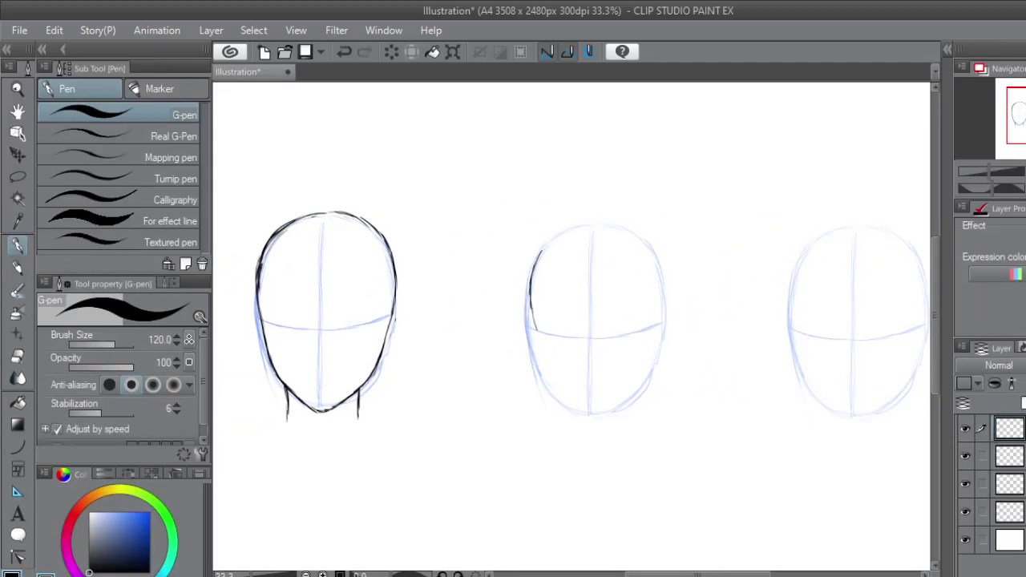
pyautogui.moveTo(539, 365); pyautogui.dragTo(589, 419)
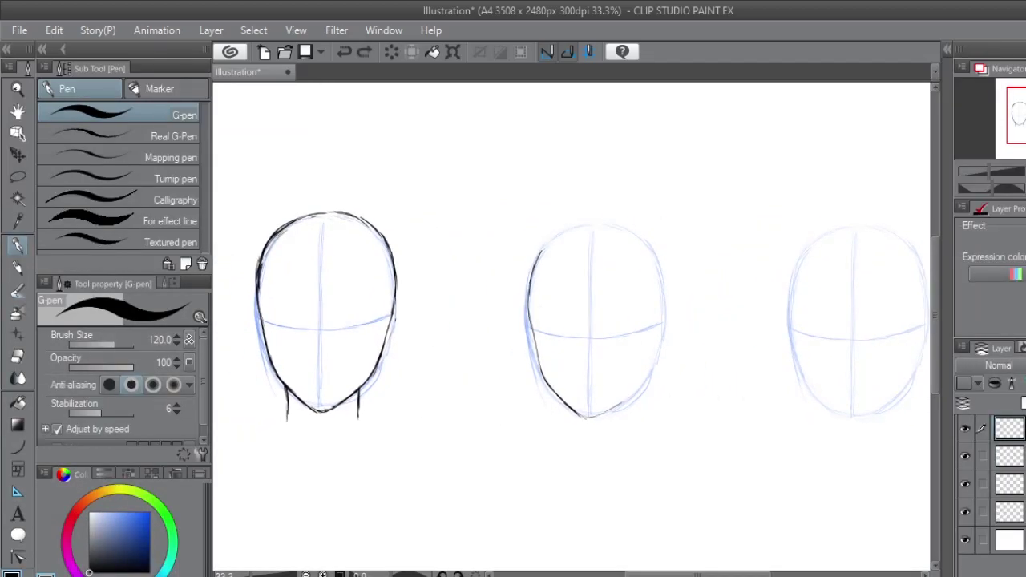
pyautogui.moveTo(659, 325); pyautogui.dragTo(651, 368)
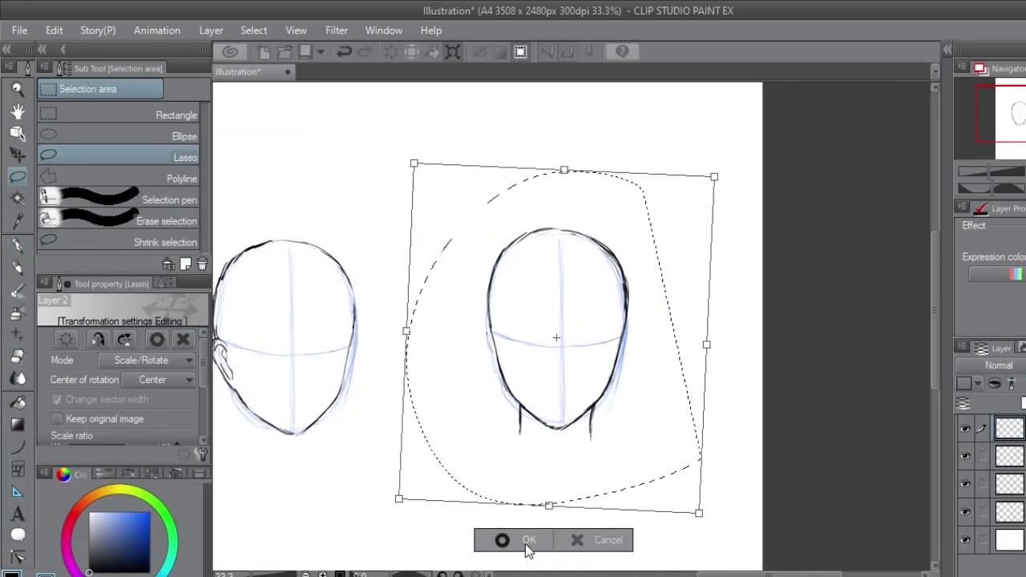
# - Draw the vertical centre line and curved eye line on the front-view head and the three-quarter head
pyautogui.click(965, 512)
pyautogui.click(967, 512)
pyautogui.press('p')
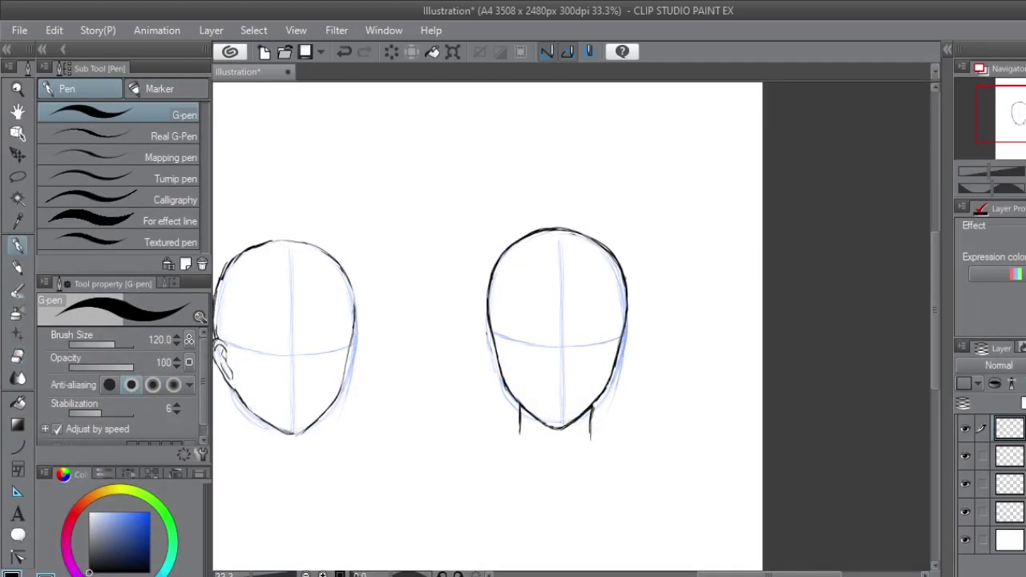
pyautogui.moveTo(493, 339); pyautogui.dragTo(569, 352)
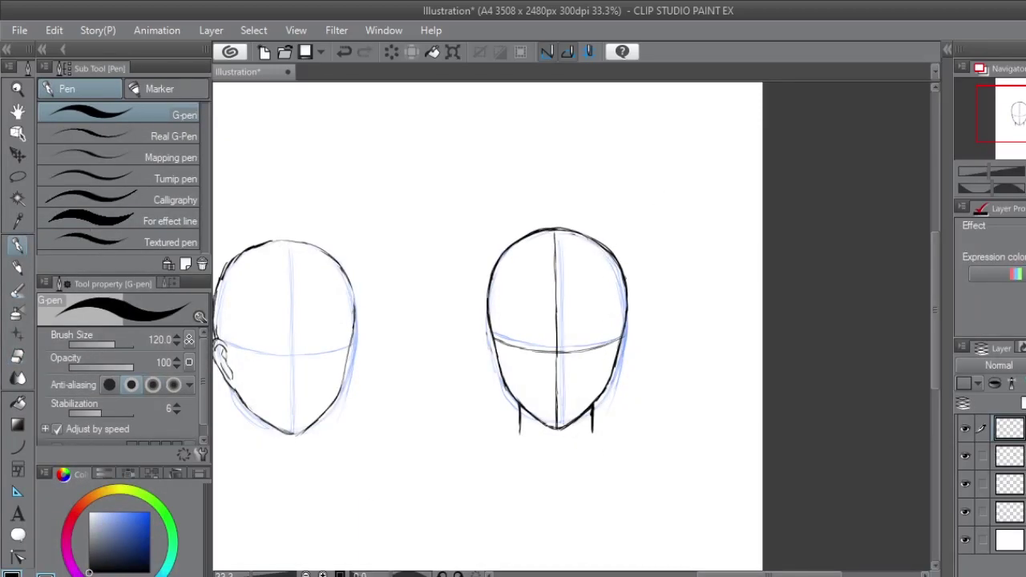
pyautogui.hscroll(-5, 562, 321)
pyautogui.hotkey('ctrl', 'z')
pyautogui.moveTo(487, 352); pyautogui.dragTo(484, 428)
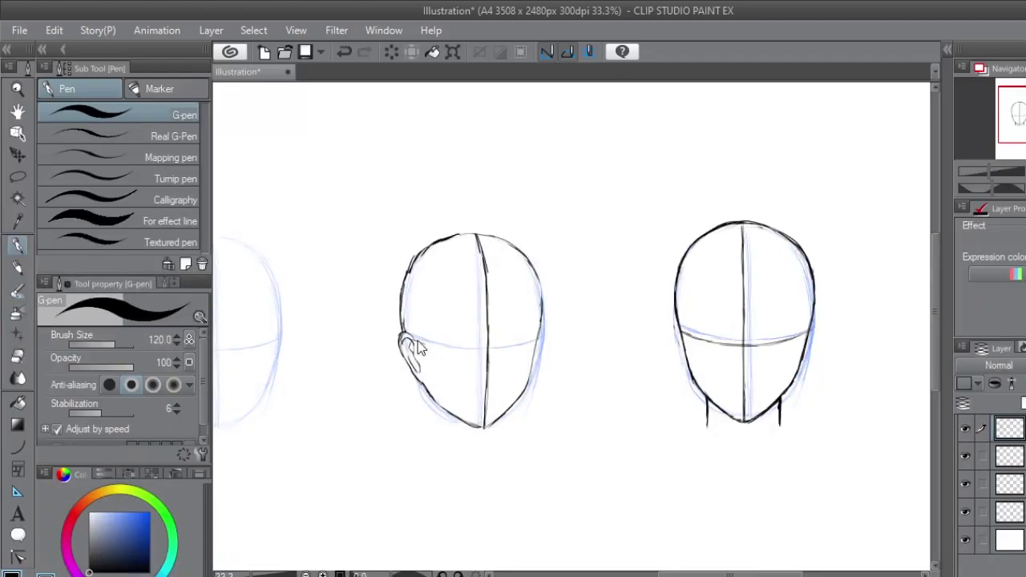
pyautogui.hscroll(10, 571, 321)
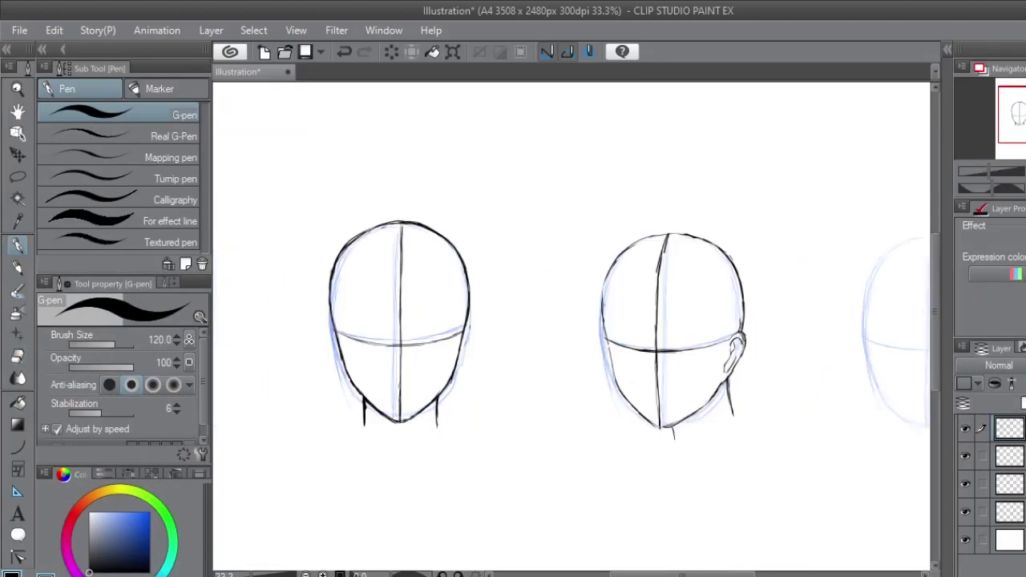
# - Add a narrow ear at the end of the front-view head's eye line
pyautogui.hscroll(-2, 571, 320)
pyautogui.hotkey('ctrl', 't')
pyautogui.press('Return')
pyautogui.moveTo(630, 332); pyautogui.dragTo(846, 355)
pyautogui.scroll(2, 570, 305)
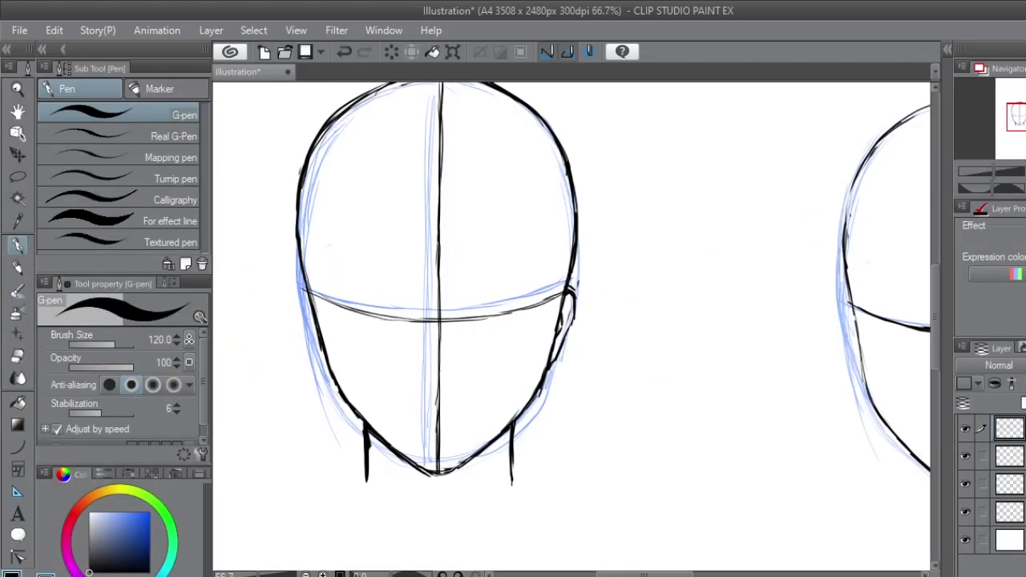
# - Draw the profile head's face line from the forehead over the nose to the chin and along the lower jaw
pyautogui.scroll(-3, 571, 320)
pyautogui.hscroll(5, 571, 321)
pyautogui.moveTo(457, 395); pyautogui.dragTo(403, 428)
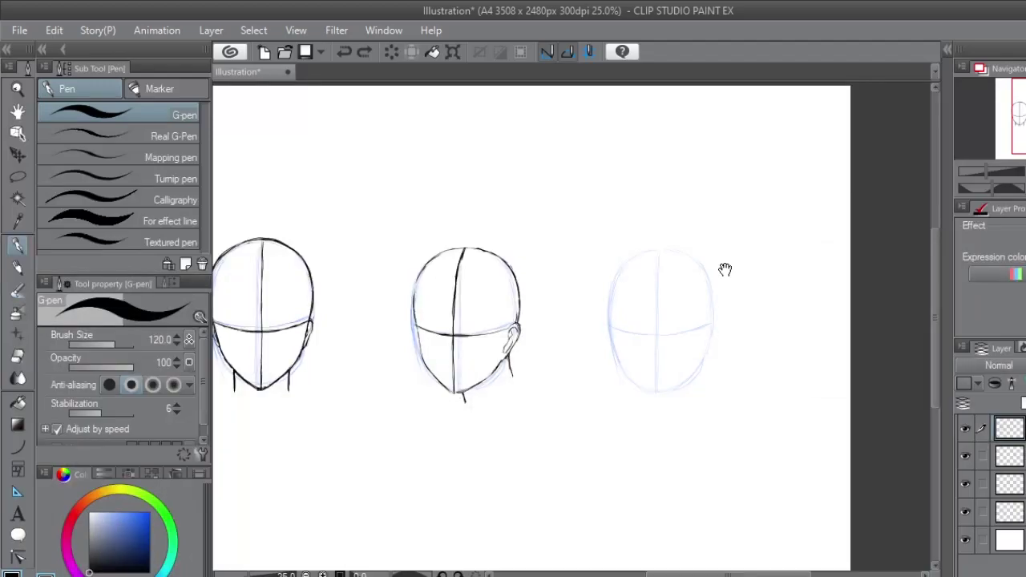
pyautogui.hscroll(2, 724, 268)
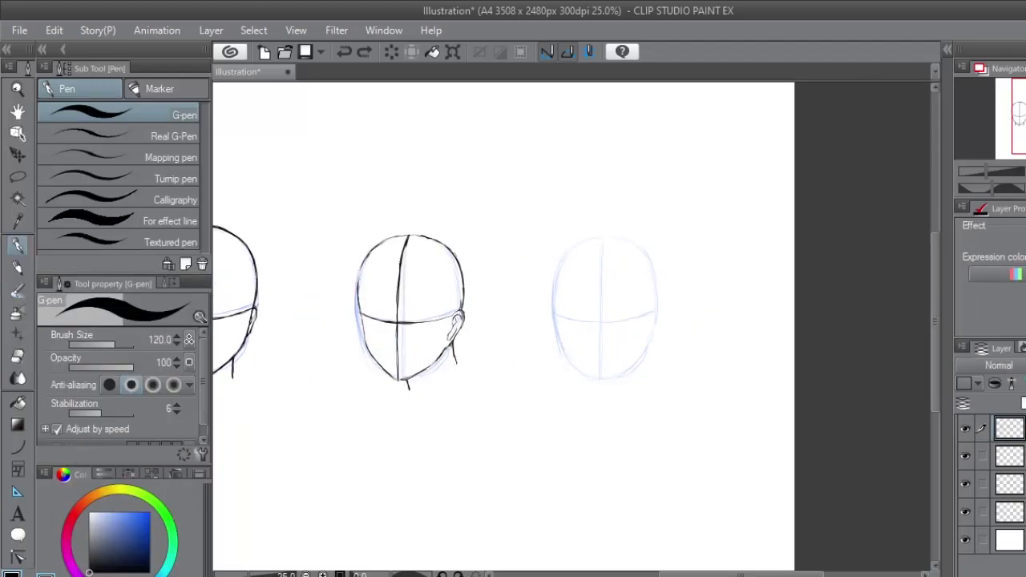
pyautogui.moveTo(542, 337); pyautogui.dragTo(560, 373)
pyautogui.scroll(1, 541, 339)
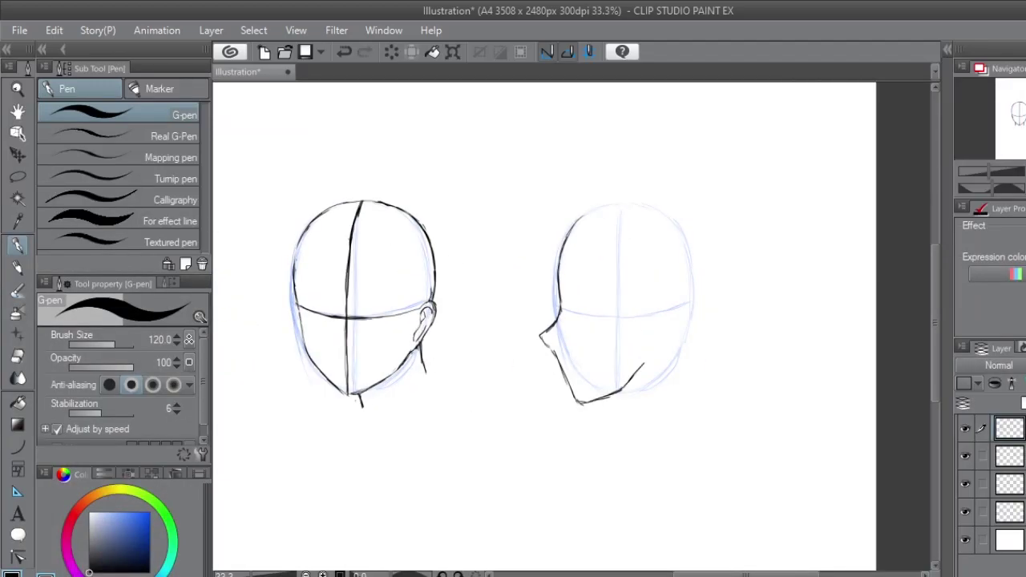
# - Extend the profile head's jaw up to the ear and draw the back of the skull and the neck lines
pyautogui.moveTo(673, 316); pyautogui.dragTo(646, 359)
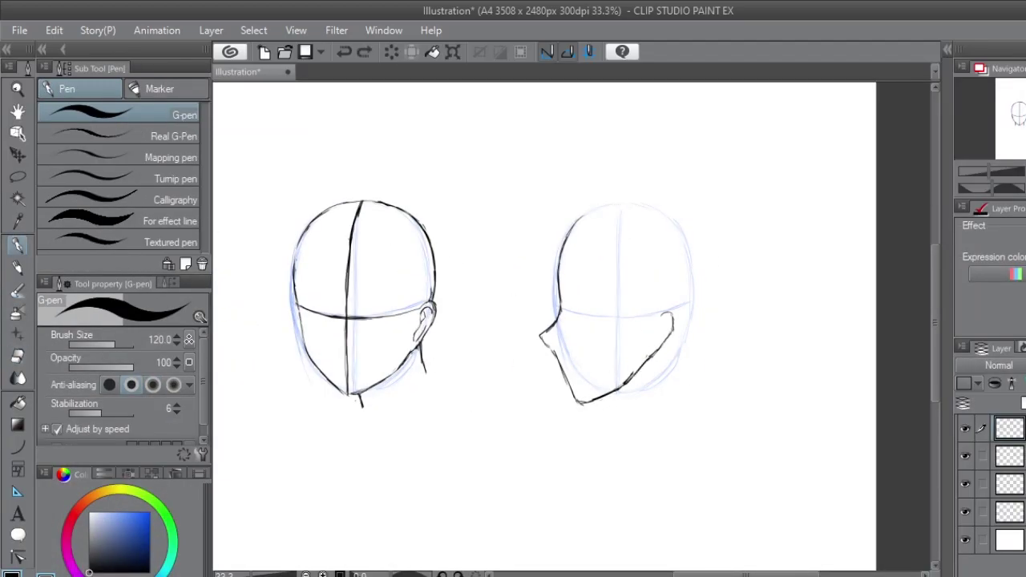
pyautogui.moveTo(699, 255); pyautogui.dragTo(700, 335)
pyautogui.moveTo(676, 368); pyautogui.dragTo(681, 390)
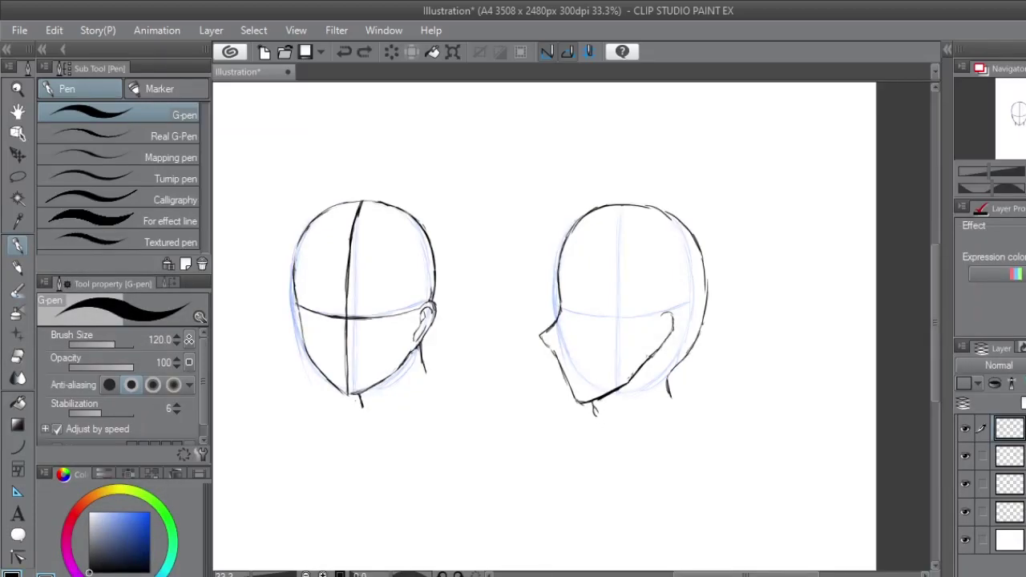
# - Refine the profile head's skull and neck outline and draw the inner detail of its ear
pyautogui.press('h')
pyautogui.press('h')
pyautogui.press('e')
pyautogui.press('h')
pyautogui.press('p')
pyautogui.press('h')
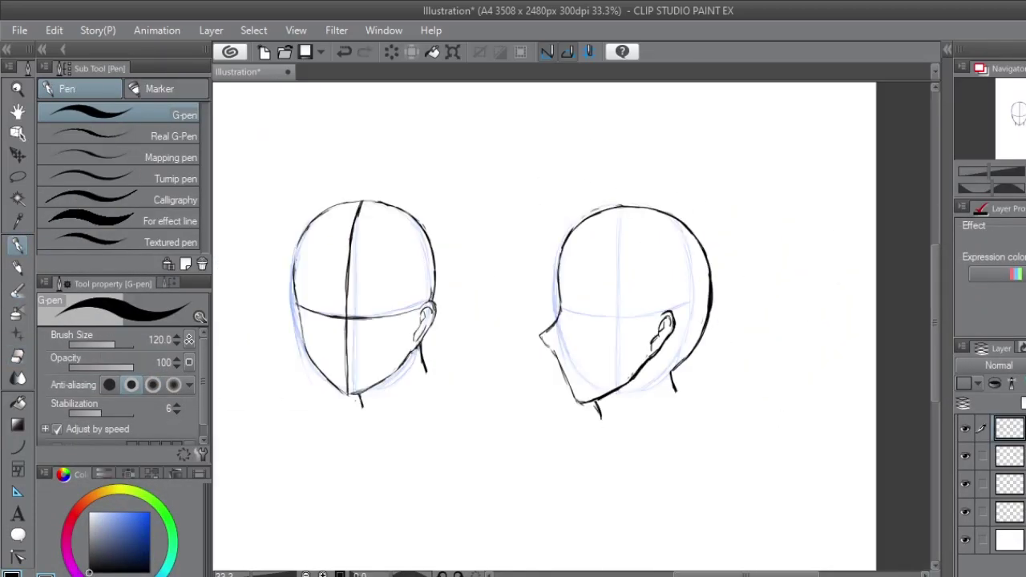
# - Adjust a lasso-selected part of the front-view head and hide its blue construction sketch
pyautogui.scroll(-1, 719, 217)
pyautogui.moveTo(497, 285); pyautogui.dragTo(762, 297)
pyautogui.press('m')
pyautogui.moveTo(532, 166); pyautogui.dragTo(610, 336)
pyautogui.click(602, 446)
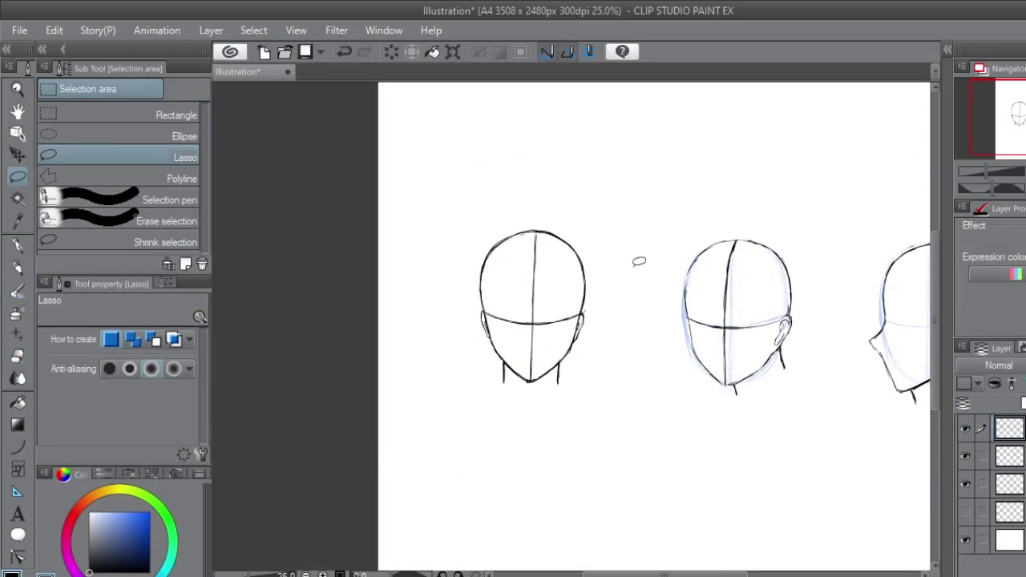
# - Clean up the front-view head's outline, guide lines and ears by erasing and redrawing strokes
pyautogui.scroll(2, 547, 318)
pyautogui.press('p')
pyautogui.press('e')
pyautogui.press('p')
pyautogui.scroll(-1, 592, 296)
pyautogui.press('e')
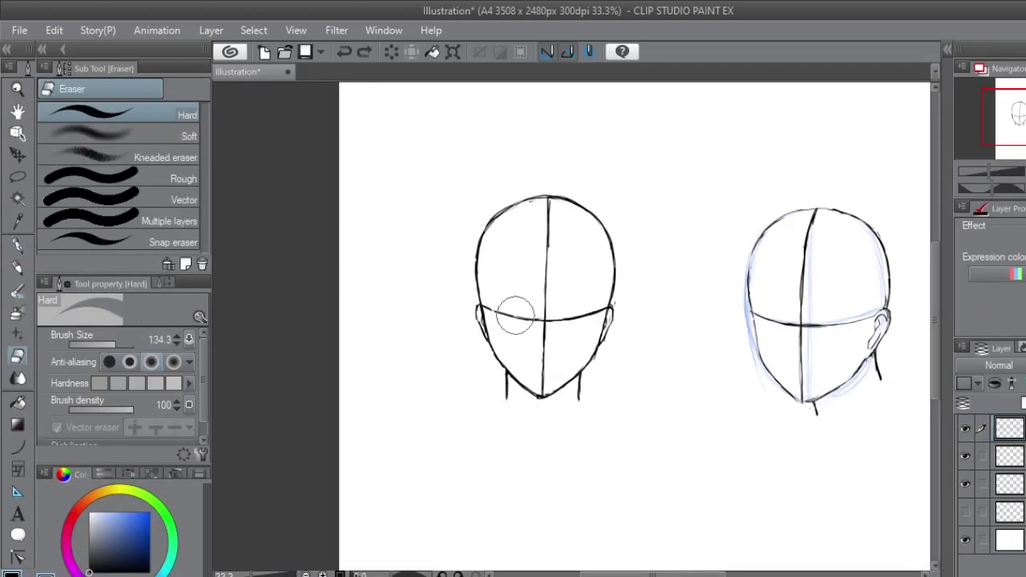
pyautogui.press('p')
pyautogui.press('e')
pyautogui.press('p')
pyautogui.scroll(-1, 591, 355)
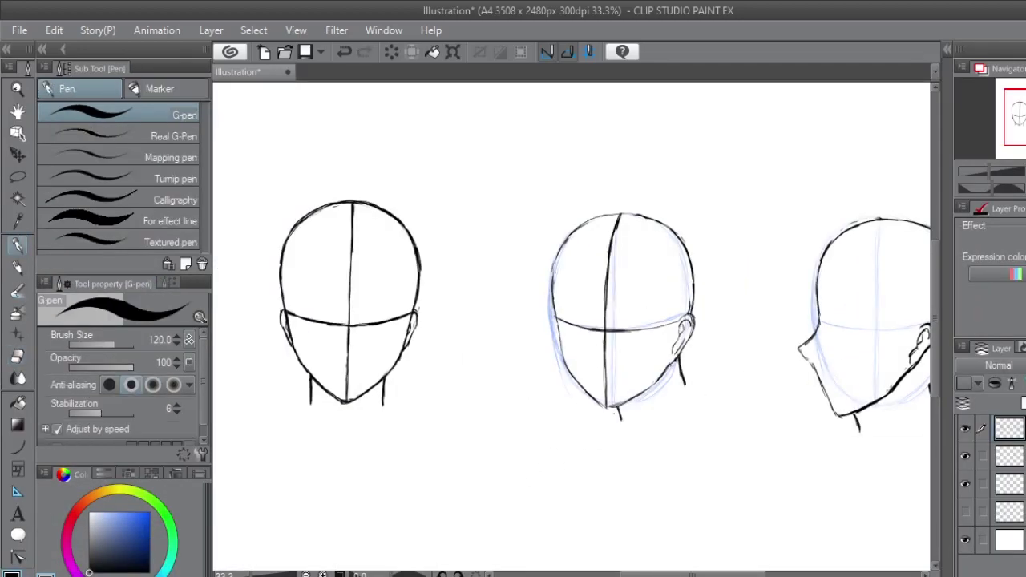
# - Hide the remaining blue construction sketch layers and tidy the three-quarter head's lines
pyautogui.moveTo(965, 456); pyautogui.dragTo(966, 495)
pyautogui.press('e')
pyautogui.scroll(1, 671, 278)
pyautogui.press('p')
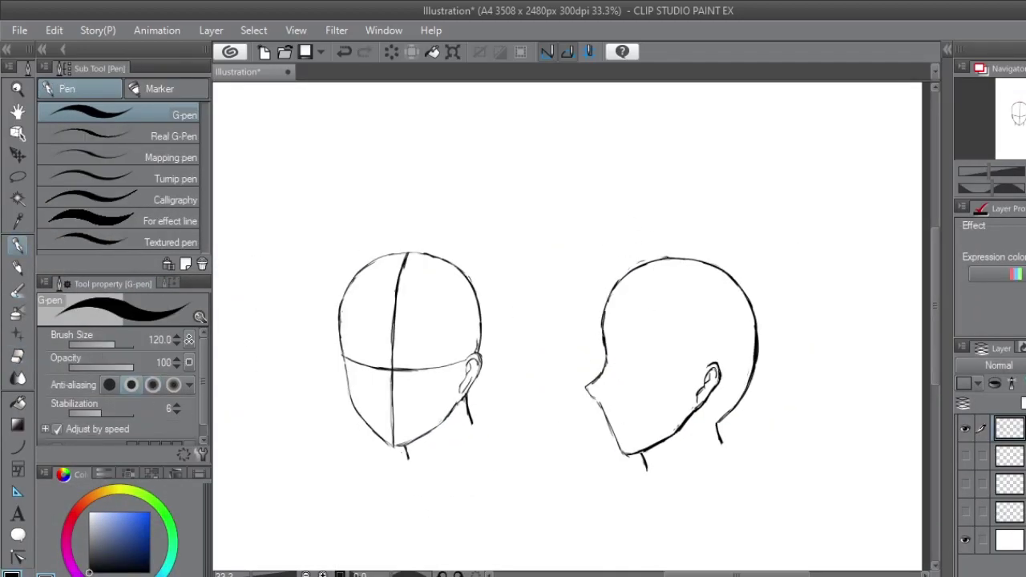
# - Smooth the profile head's nose and jaw lines by erasing and redrawing them
pyautogui.press('e')
pyautogui.scroll(-1, 614, 298)
pyautogui.press('p')
pyautogui.press('e')
pyautogui.scroll(3, 522, 446)
pyautogui.press('p')
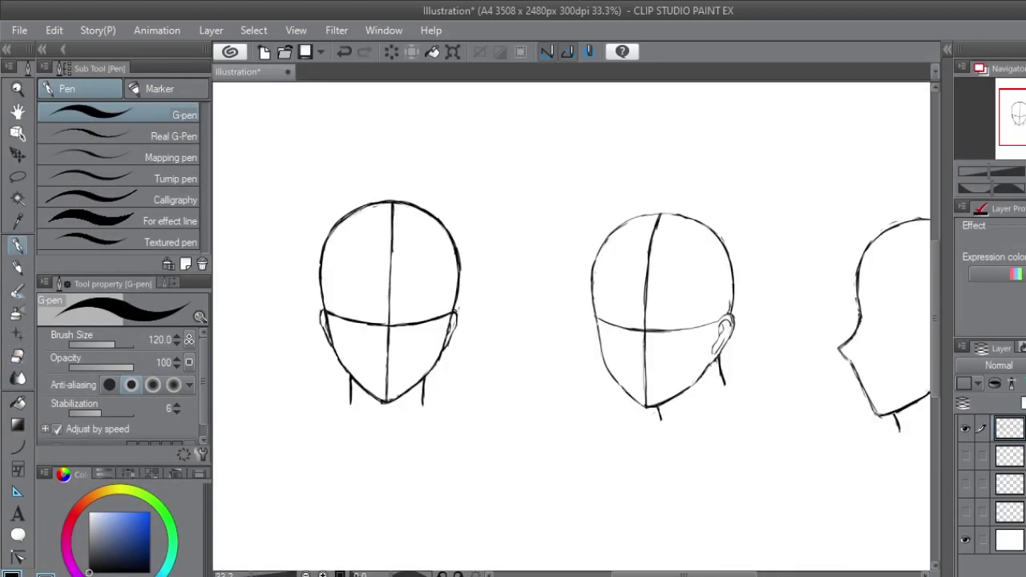
# - Outline the hair volume in blue around the front, three-quarter and profile heads on a new layer
pyautogui.moveTo(400, 283); pyautogui.dragTo(371, 379)
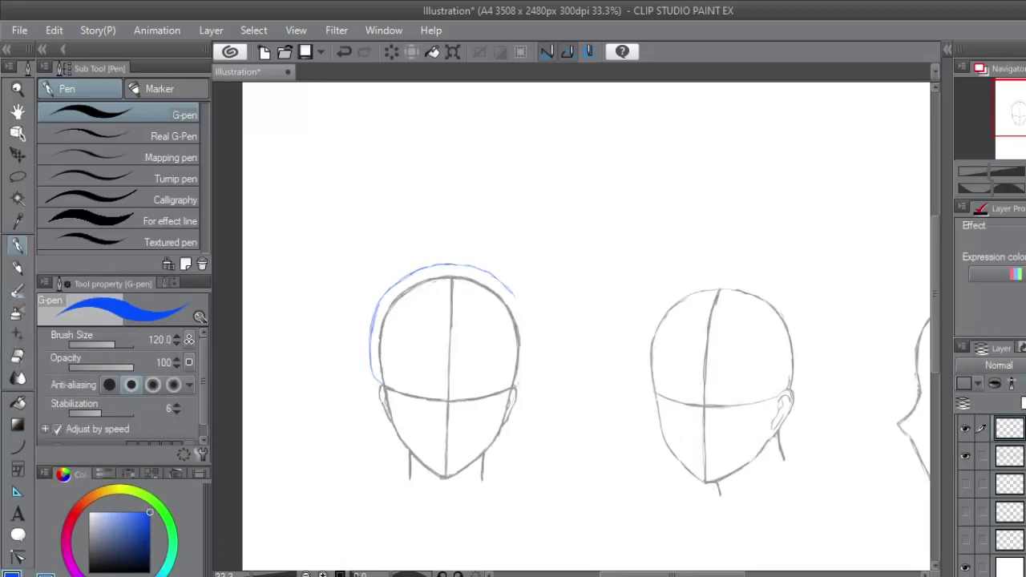
pyautogui.moveTo(722, 360); pyautogui.dragTo(566, 368)
pyautogui.moveTo(581, 286); pyautogui.dragTo(498, 399)
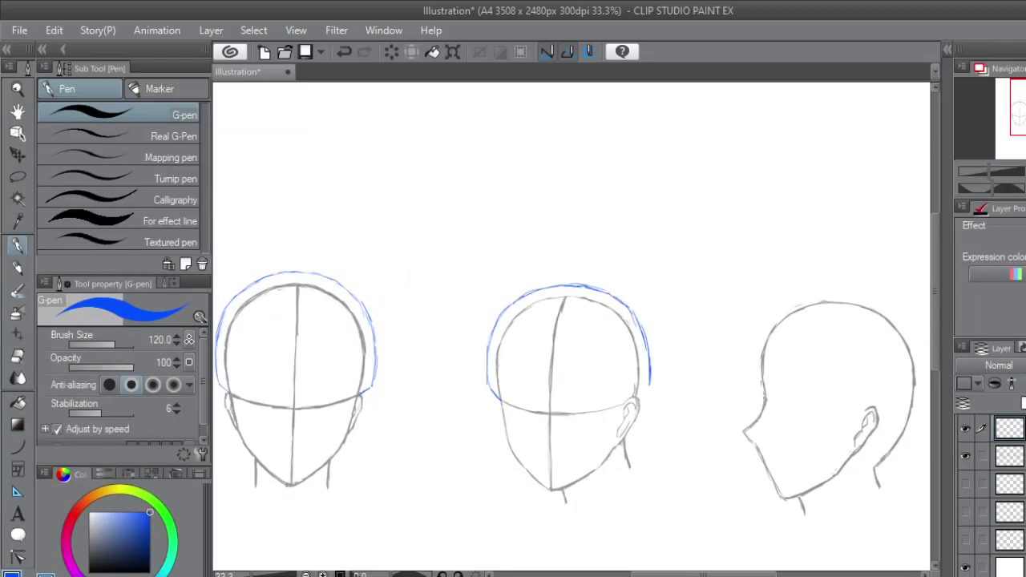
pyautogui.moveTo(721, 361); pyautogui.dragTo(505, 329)
pyautogui.moveTo(545, 286); pyautogui.dragTo(548, 358)
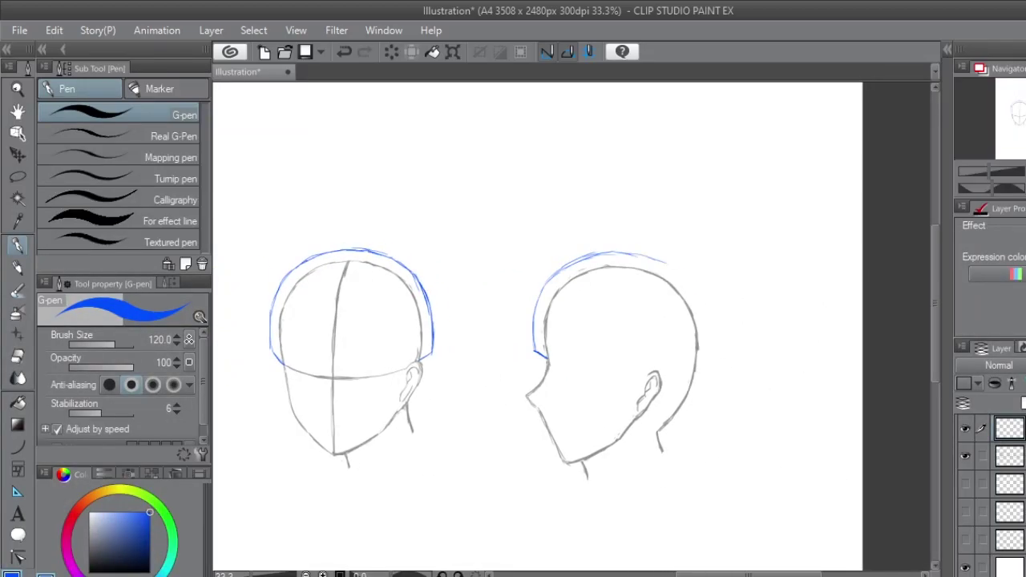
# - Draw the sweeping fringe and the left-hand side locks on the front-view head
pyautogui.scroll(-1, 577, 321)
pyautogui.scroll(2, 321, 352)
pyautogui.moveTo(479, 193); pyautogui.dragTo(569, 348)
pyautogui.moveTo(473, 237); pyautogui.dragTo(425, 341)
pyautogui.moveTo(415, 253); pyautogui.dragTo(425, 390)
pyautogui.press('e')
pyautogui.press('p')
# - Draw the right-hand side locks on the front-view head and add more strands on its left side
pyautogui.moveTo(583, 258); pyautogui.dragTo(574, 393)
pyautogui.moveTo(539, 257); pyautogui.dragTo(585, 346)
pyautogui.press('m')
pyautogui.press('p')
pyautogui.moveTo(469, 243); pyautogui.dragTo(425, 307)
pyautogui.moveTo(461, 261); pyautogui.dragTo(412, 334)
pyautogui.moveTo(435, 219); pyautogui.dragTo(412, 264)
# - Draw a small parting notch at the crown of the front-view head's hair and clean up its fringe strokes
pyautogui.moveTo(516, 178); pyautogui.dragTo(537, 194)
pyautogui.press('e')
pyautogui.press('p')
pyautogui.moveTo(506, 160)
pyautogui.mouseDown()
pyautogui.moveTo(433, 173)
pyautogui.moveTo(545, 162)
pyautogui.mouseUp()
pyautogui.press('e')
pyautogui.moveTo(477, 280); pyautogui.dragTo(557, 345)
pyautogui.press('p')
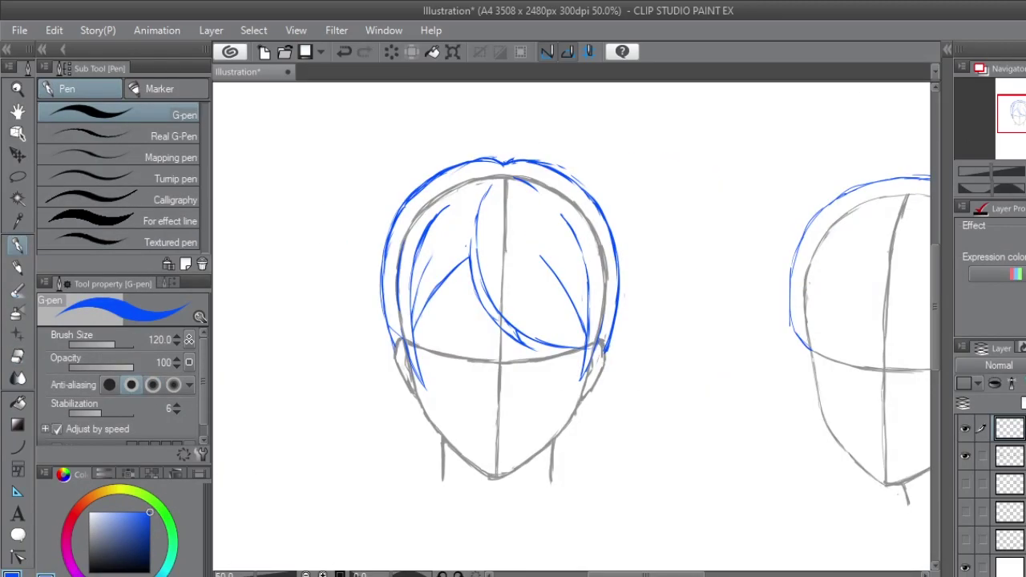
# - Draw the matching swept fringe and side locks on the three-quarter head
pyautogui.press('e')
pyautogui.press('p')
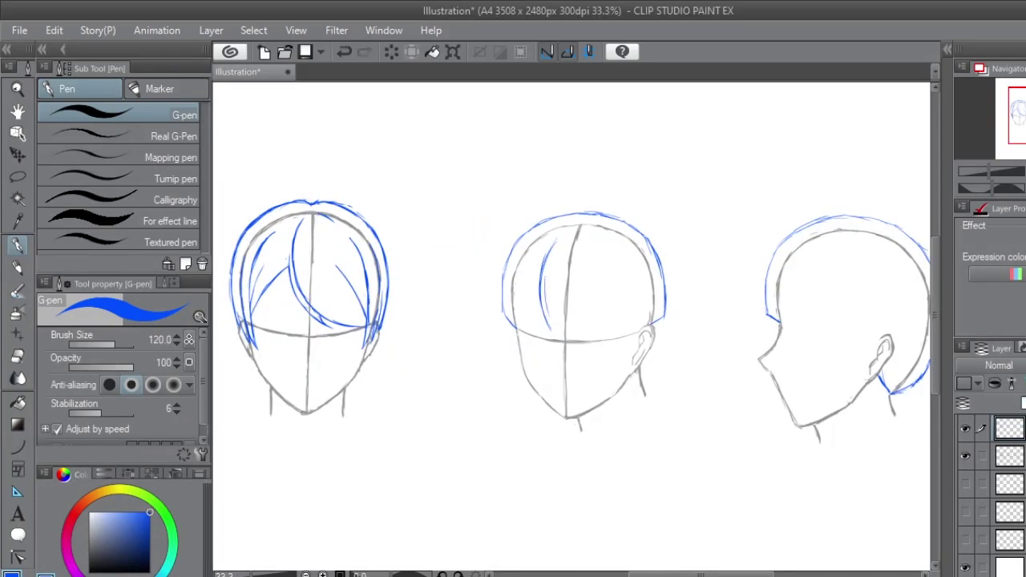
pyautogui.hotkey('ctrl', 'z')
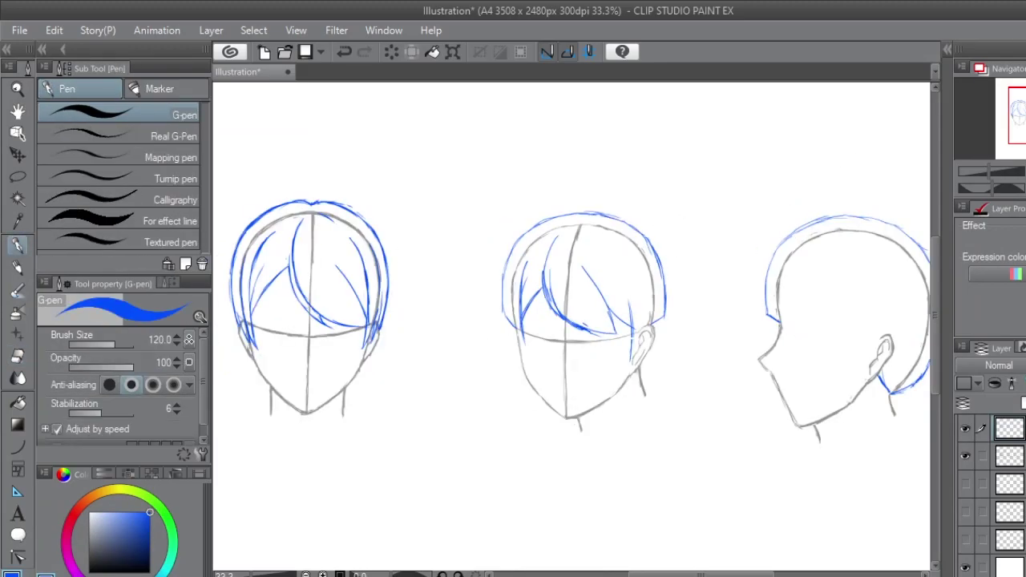
pyautogui.moveTo(632, 310); pyautogui.dragTo(627, 372)
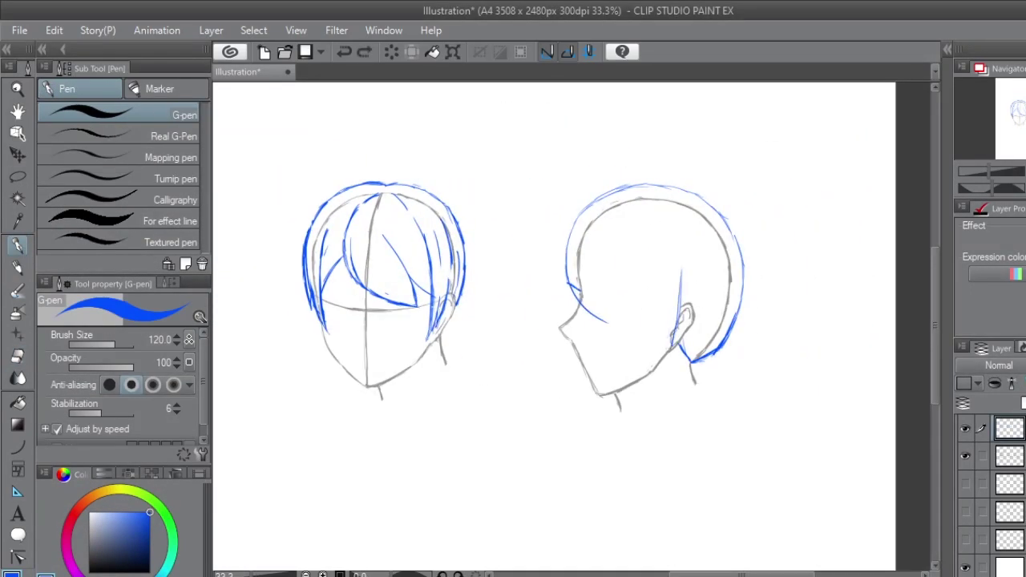
# - Draw the swept fringe and the lock in front of the ear on the profile head, with a parting notch at the crown
pyautogui.moveTo(662, 234); pyautogui.dragTo(666, 348)
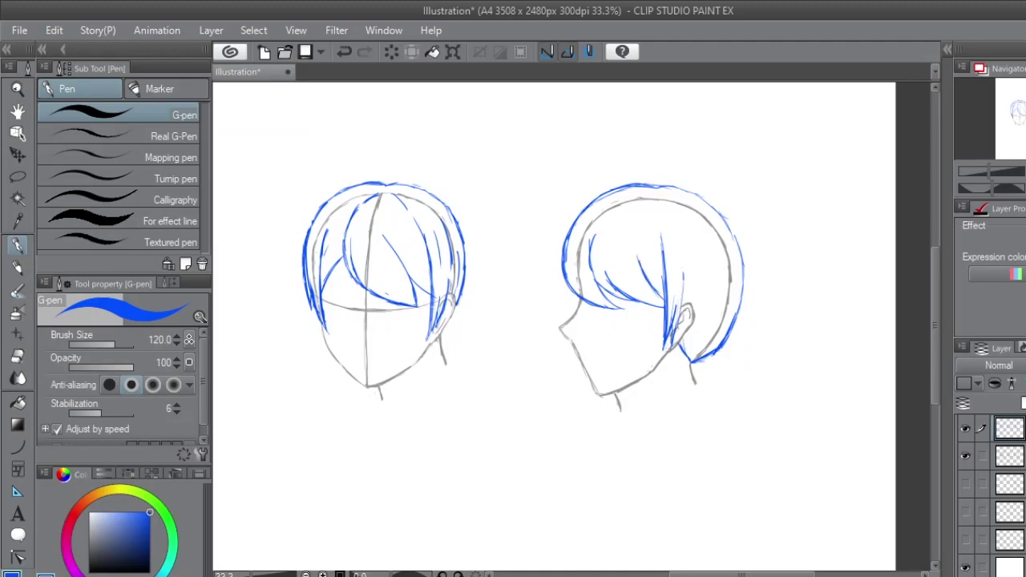
pyautogui.press('h')
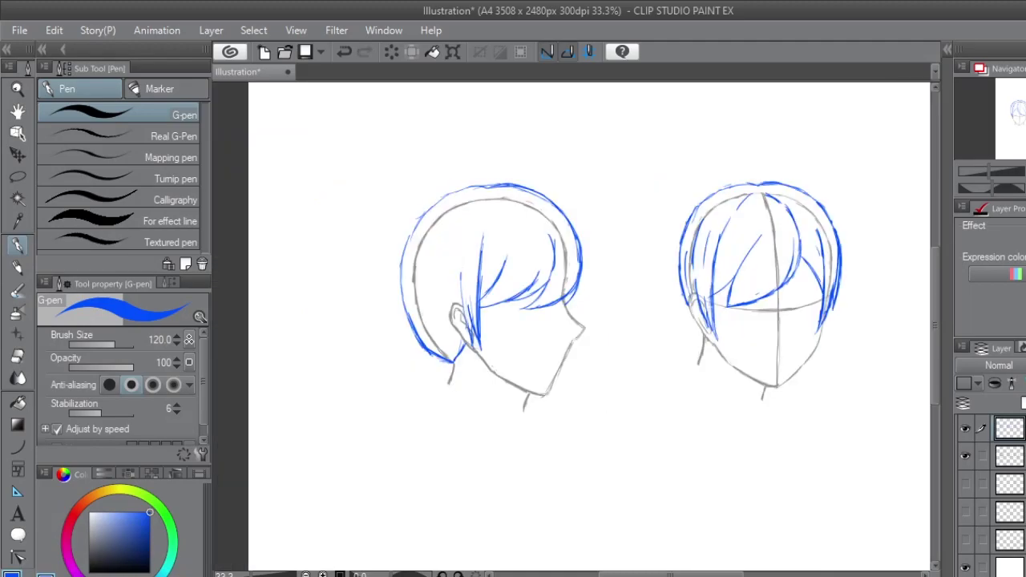
pyautogui.hotkey('ctrl', '+')
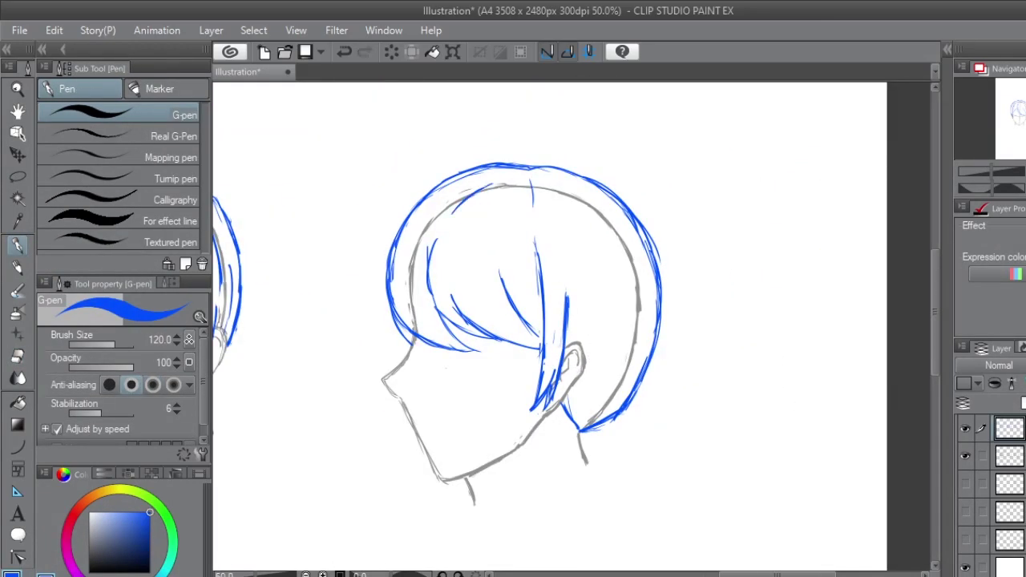
pyautogui.press('h')
pyautogui.press('h')
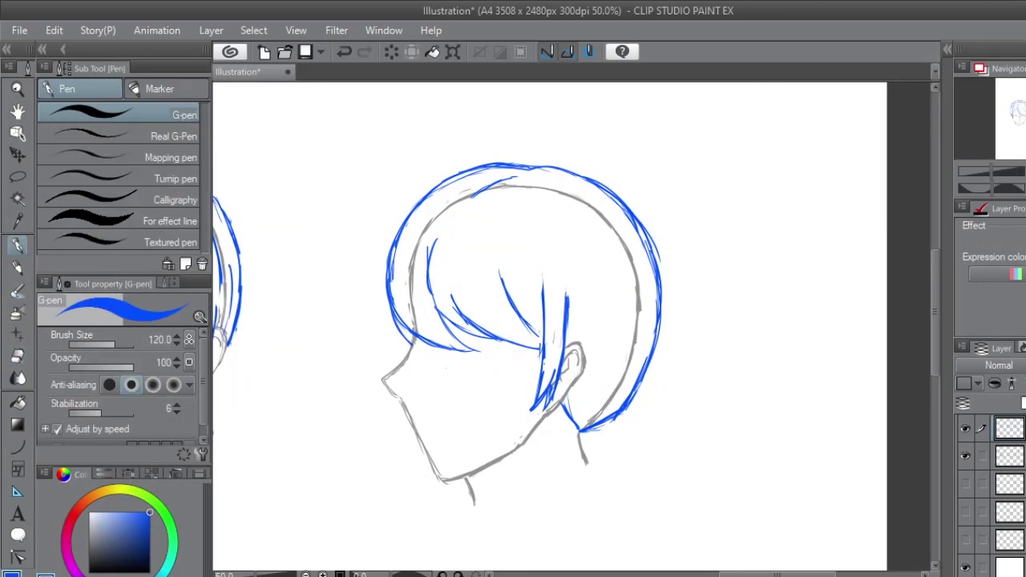
# - Extend the profile head's fringe curve upward and rework the hair outline at the back of the head
pyautogui.moveTo(447, 223); pyautogui.dragTo(432, 244)
pyautogui.press('h')
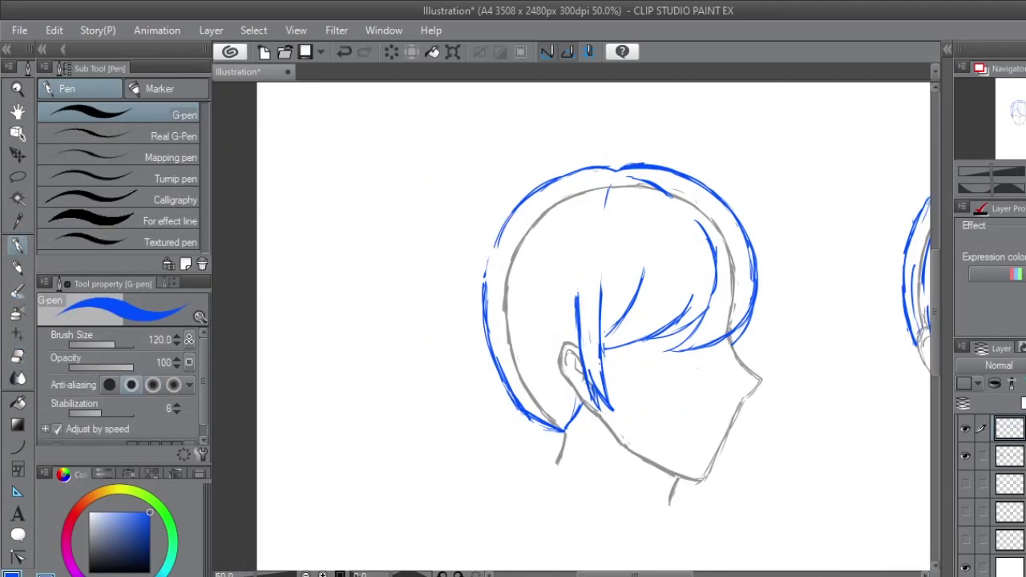
pyautogui.hscroll(3, 574, 321)
pyautogui.hotkey('ctrl', 'z')
pyautogui.hotkey('ctrl', 'z')
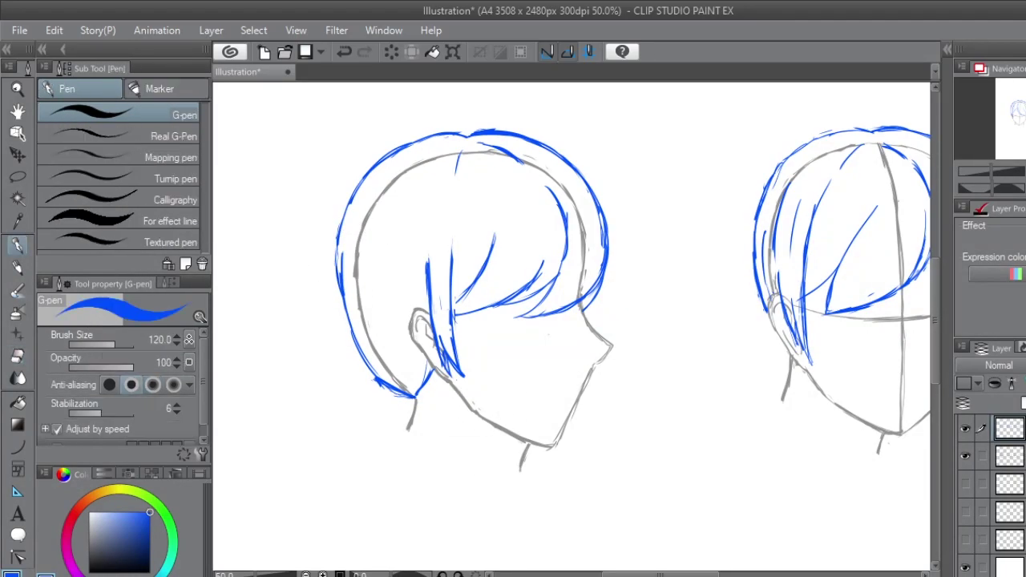
# - Extend the profile head's back hair outline past the nape and erase the excess stroke there
pyautogui.press('h')
pyautogui.hotkey('ctrl', 'z')
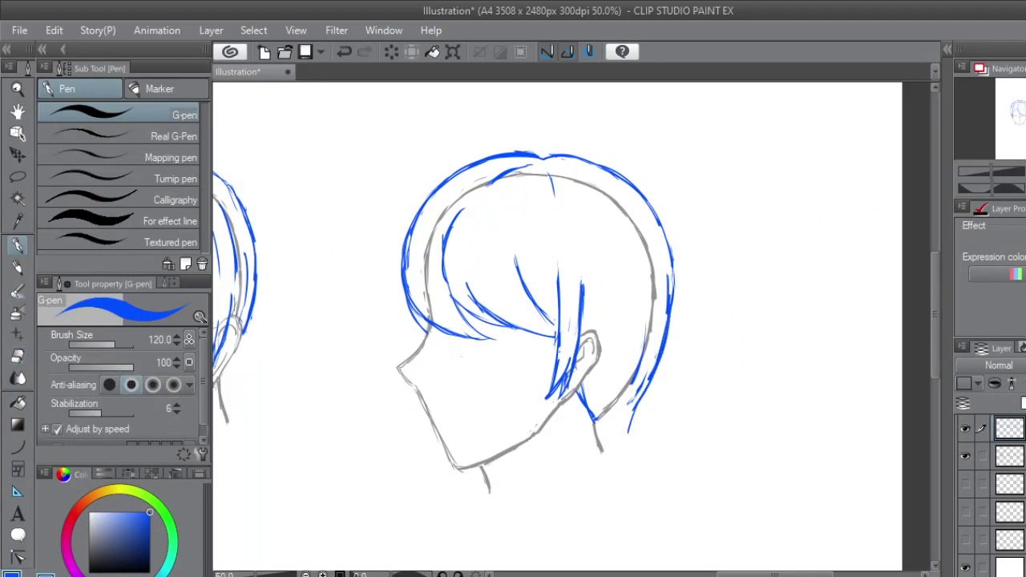
pyautogui.press('h')
pyautogui.press('h')
pyautogui.press('e')
pyautogui.moveTo(618, 412); pyautogui.dragTo(633, 437)
# - Shape the hair at the profile head's nape into pointed tufts behind the ear
pyautogui.press('h')
pyautogui.press('e')
pyautogui.press('h')
pyautogui.press('p')
pyautogui.hotkey('ctrl', '+')
pyautogui.hotkey('ctrl', '-')
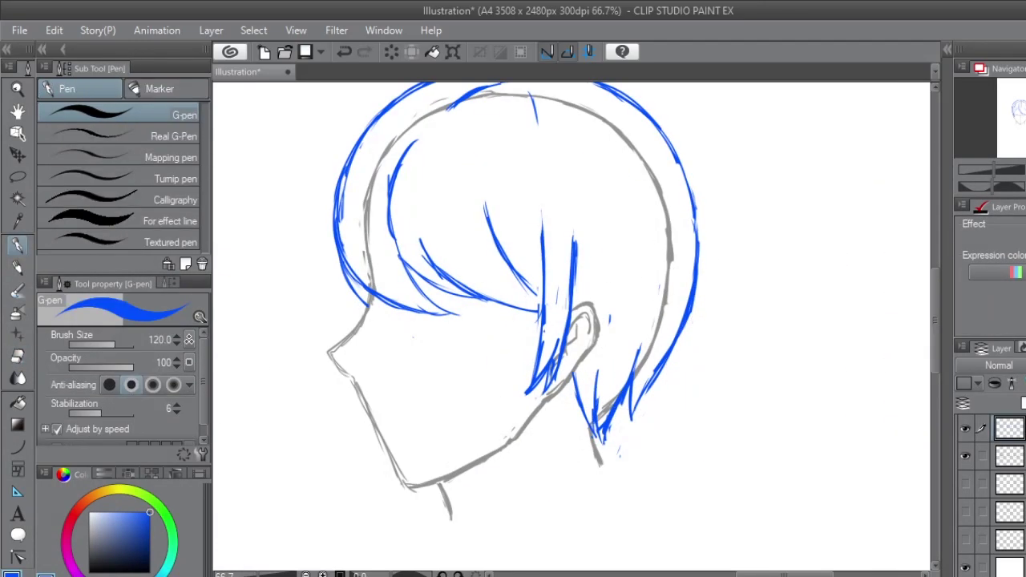
# - Compare the blue hair on the profile and three-quarter heads in mirrored and normal view
pyautogui.hotkey('ctrl', '-')
pyautogui.press('h')
pyautogui.press('h')
pyautogui.press('e')
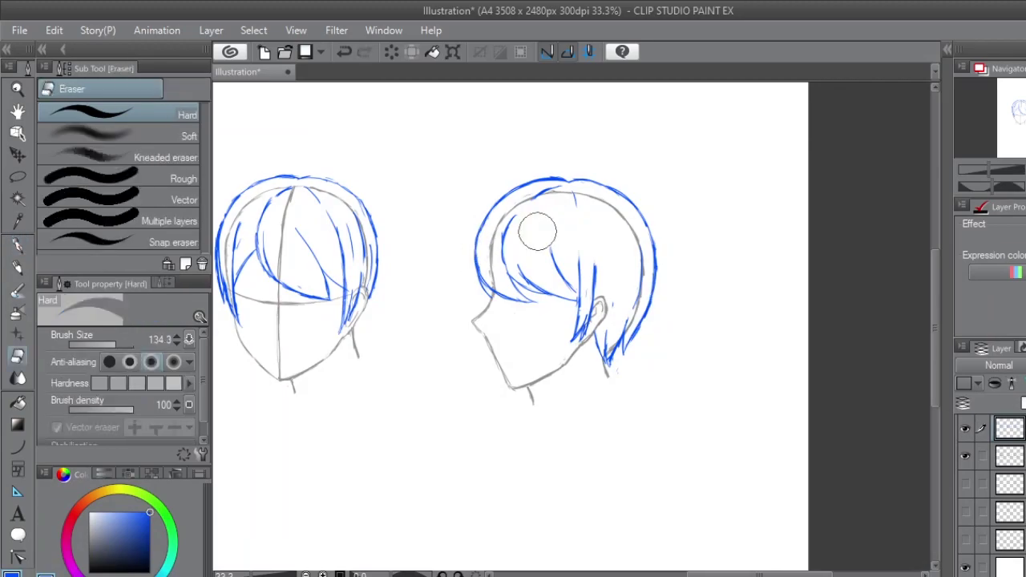
pyautogui.press('p')
pyautogui.hotkey('ctrl', '+')
pyautogui.press('e')
pyautogui.hscroll(-5, 385, 286)
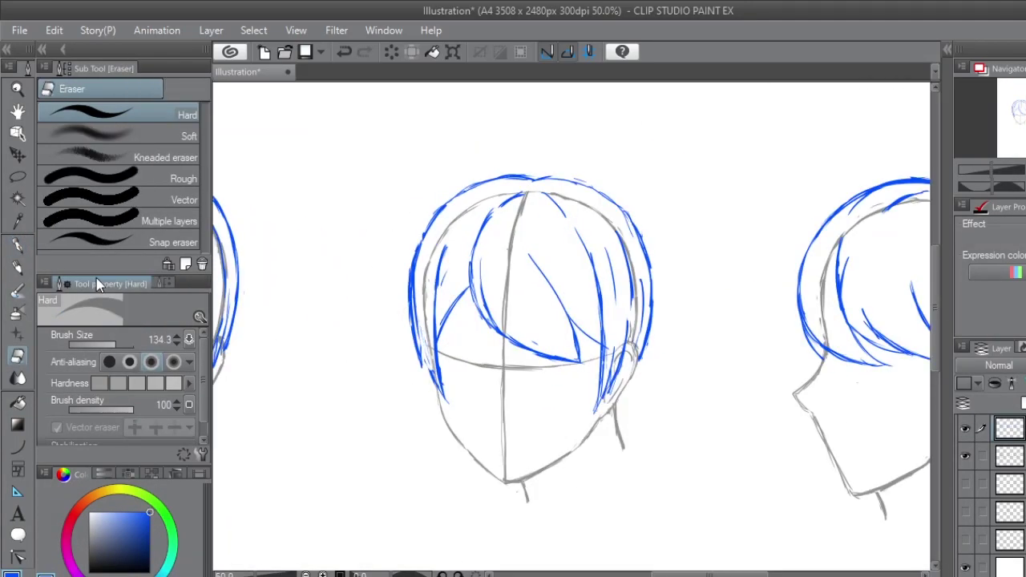
pyautogui.press('p')
pyautogui.press('e')
pyautogui.press('h')
pyautogui.press('p')
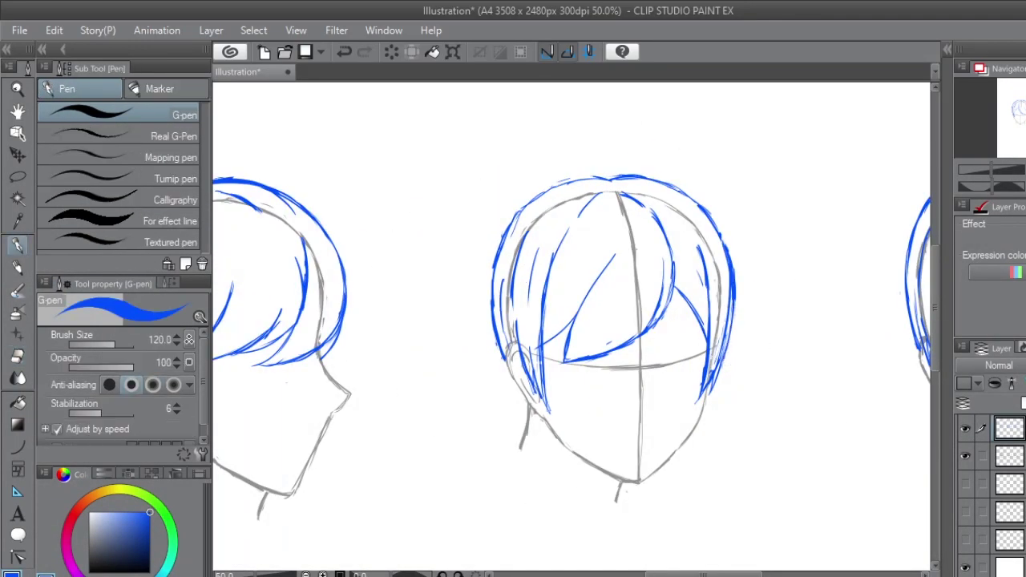
pyautogui.press('e')
pyautogui.press('h')
pyautogui.press('p')
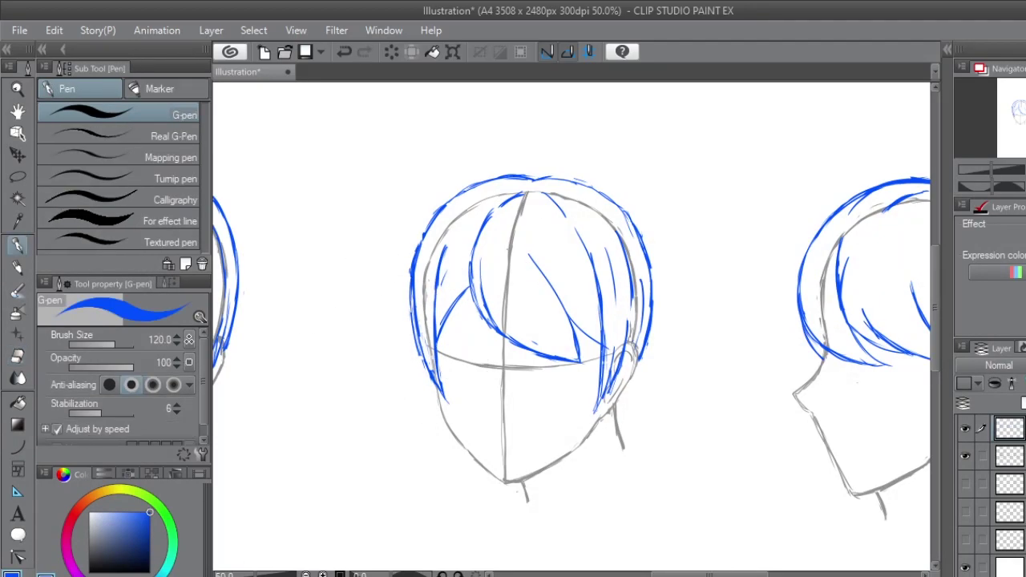
# - Add a long inner strand to the hair at the back of the profile head, behind the ear
pyautogui.press('h')
pyautogui.press('h')
pyautogui.press('e')
pyautogui.press('p')
pyautogui.press('b')
pyautogui.hotkey('ctrl', '-')
pyautogui.press('p')
pyautogui.hotkey('ctrl', '+')
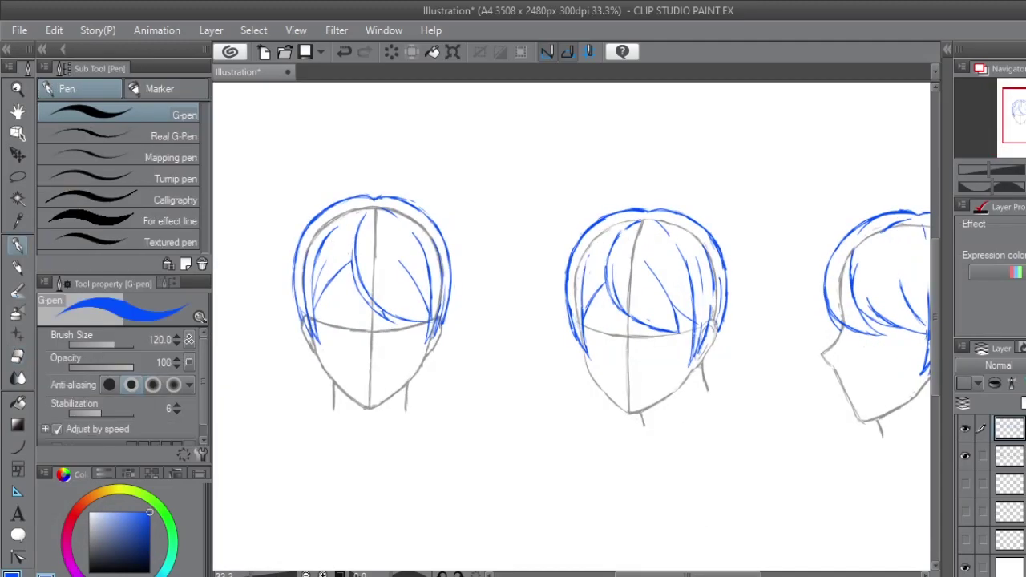
pyautogui.hotkey('ctrl', '-')
pyautogui.hotkey('ctrl', '-')
pyautogui.hotkey('ctrl', '+')
pyautogui.hotkey('ctrl', '+')
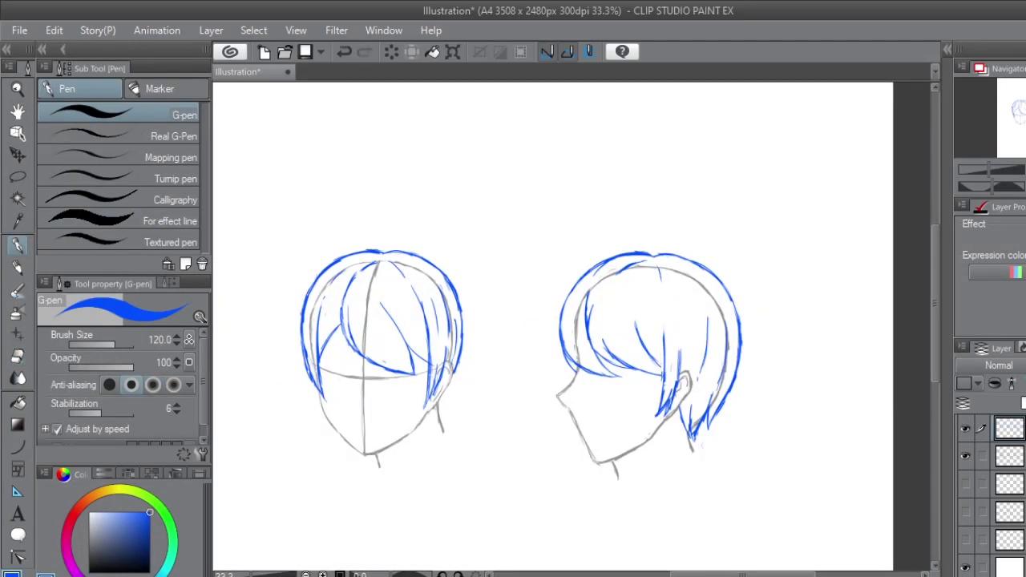
# - Examine the three blue hairstyles on their own with the base heads' layer hidden for a moment
pyautogui.press('h')
pyautogui.press('h')
pyautogui.hotkey('ctrl', '-')
pyautogui.hotkey('ctrl', '-')
pyautogui.click(965, 455)
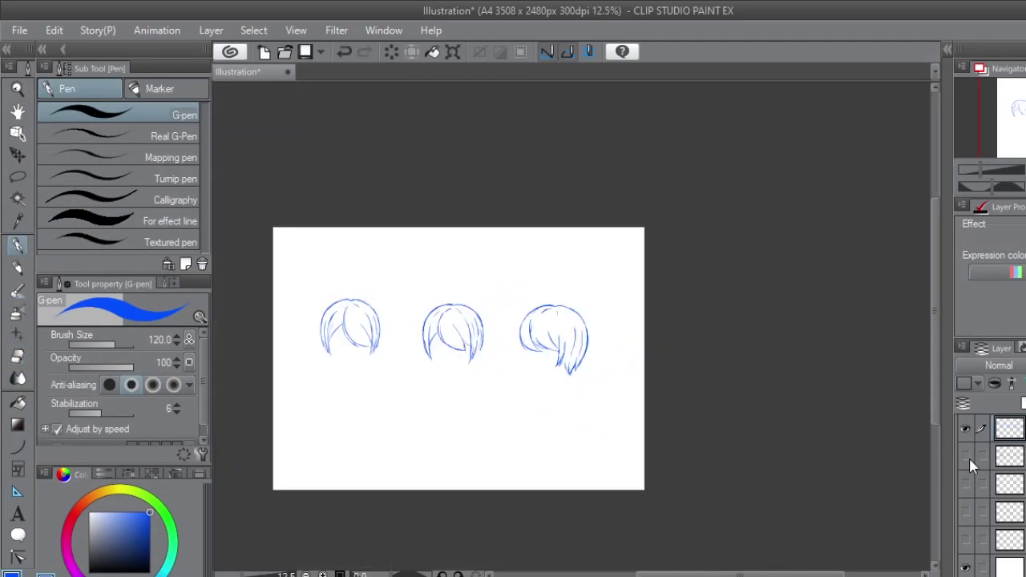
pyautogui.hotkey('ctrl', '+')
pyautogui.click(965, 455)
pyautogui.hotkey('ctrl', '+')
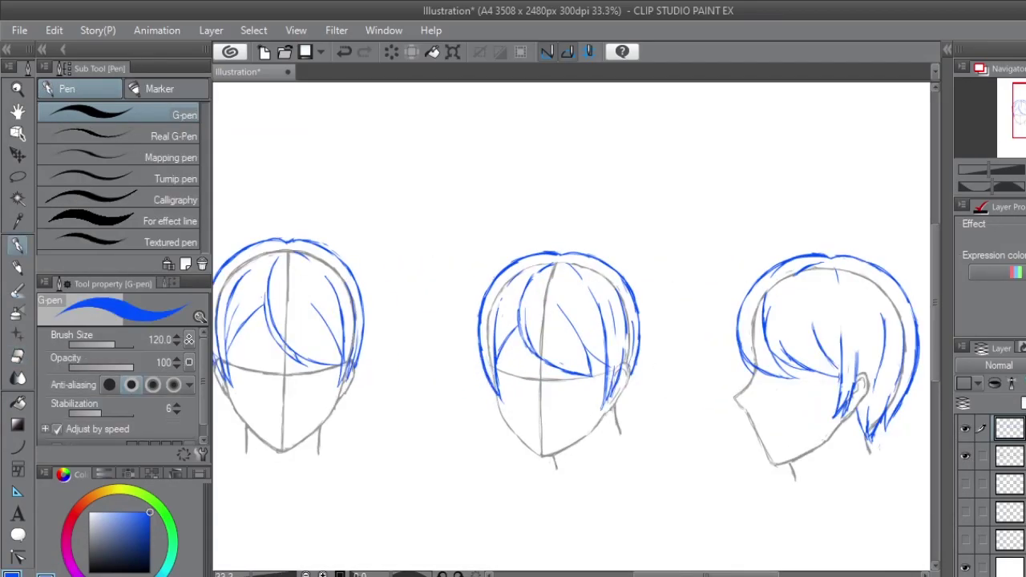
# - Lasso the fringe area on the three-quarter head, adjust it with a transform, and check it mirrored
pyautogui.press('m')
pyautogui.moveTo(526, 275); pyautogui.dragTo(523, 317)
pyautogui.hotkey('ctrl', 't')
pyautogui.press('Return')
pyautogui.press('p')
pyautogui.press('h')
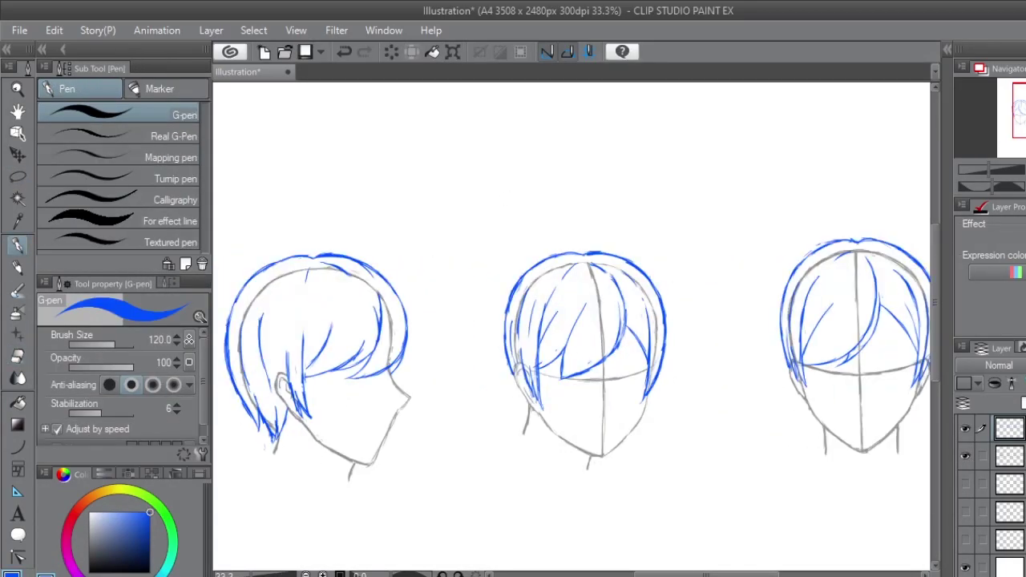
# - Refine the three-quarter head's hair with extra strands from the crown down the side and a split in the fringe beside its tip
pyautogui.hotkey('ctrl', '+')
pyautogui.hotkey('ctrl', '+')
pyautogui.hotkey('ctrl', '+')
pyautogui.hotkey('ctrl', '-')
pyautogui.hotkey('ctrl', '-')
pyautogui.hotkey('ctrl', '-')
pyautogui.press('h')
pyautogui.hotkey('ctrl', '-')
pyautogui.press('e')
pyautogui.press('p')
pyautogui.hotkey('ctrl', '+')
pyautogui.press('e')
pyautogui.press('p')
pyautogui.hotkey('ctrl', '-')
pyautogui.press('h')
pyautogui.hotkey('ctrl', '+')
pyautogui.hotkey('ctrl', '-')
pyautogui.hotkey('ctrl', '+')
pyautogui.press('e')
pyautogui.hotkey('ctrl', '+')
pyautogui.press('p')
pyautogui.hotkey('ctrl', '-')
pyautogui.hotkey('ctrl', '+')
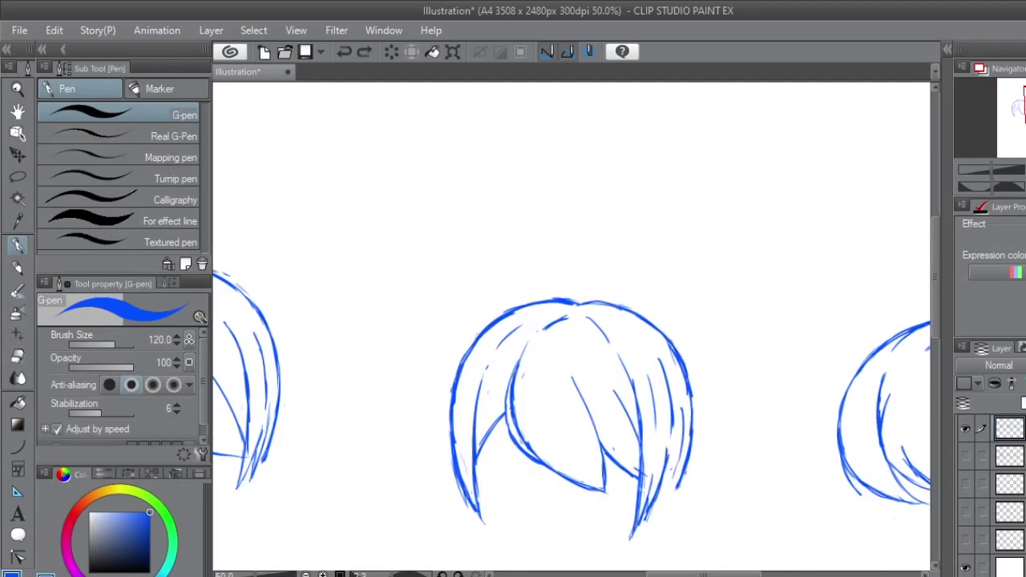
# - Make the base heads' layer visible again beneath the finished short hairstyle
pyautogui.hotkey('ctrl', '-')
pyautogui.hotkey('ctrl', '+')
pyautogui.click(965, 481)
pyautogui.click(965, 481)
pyautogui.hotkey('ctrl', '-')
pyautogui.click(965, 455)
pyautogui.hotkey('ctrl', '+')
pyautogui.hotkey('ctrl', '-')
pyautogui.hotkey('ctrl', '-')
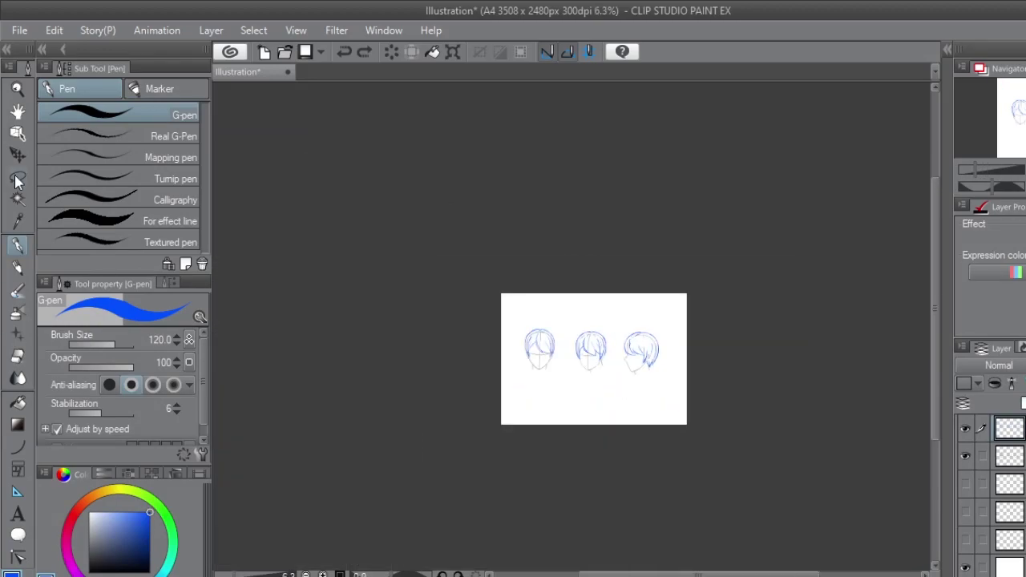
# - Lasso the hair on the front head and start a free transform on it
pyautogui.press('m')
pyautogui.moveTo(507, 314); pyautogui.dragTo(566, 364)
pyautogui.hotkey('ctrl', 't')
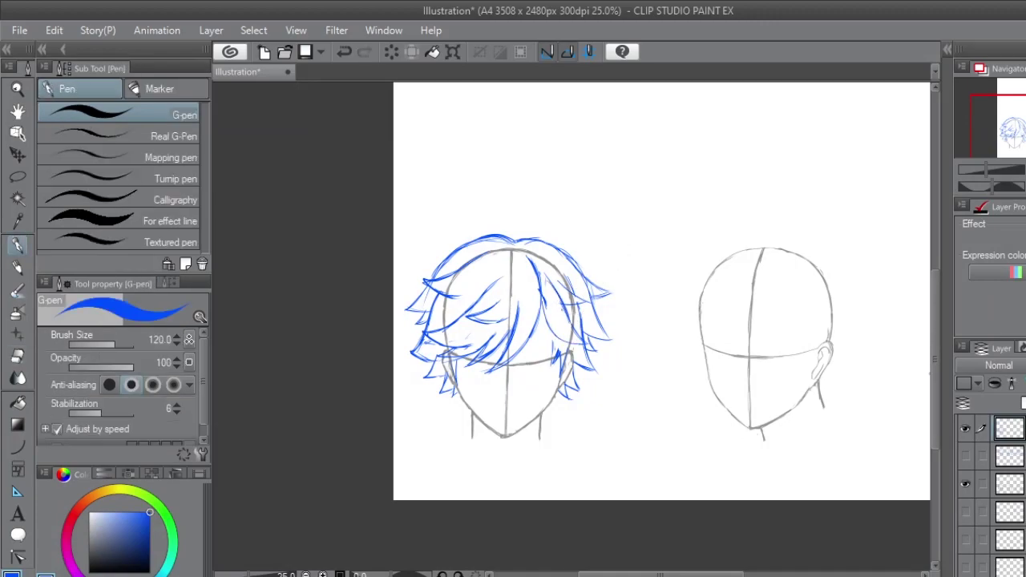
# - Rework the front head's messy fringe strands beside the parting and the pointed tips at its outer edge
pyautogui.press('p')
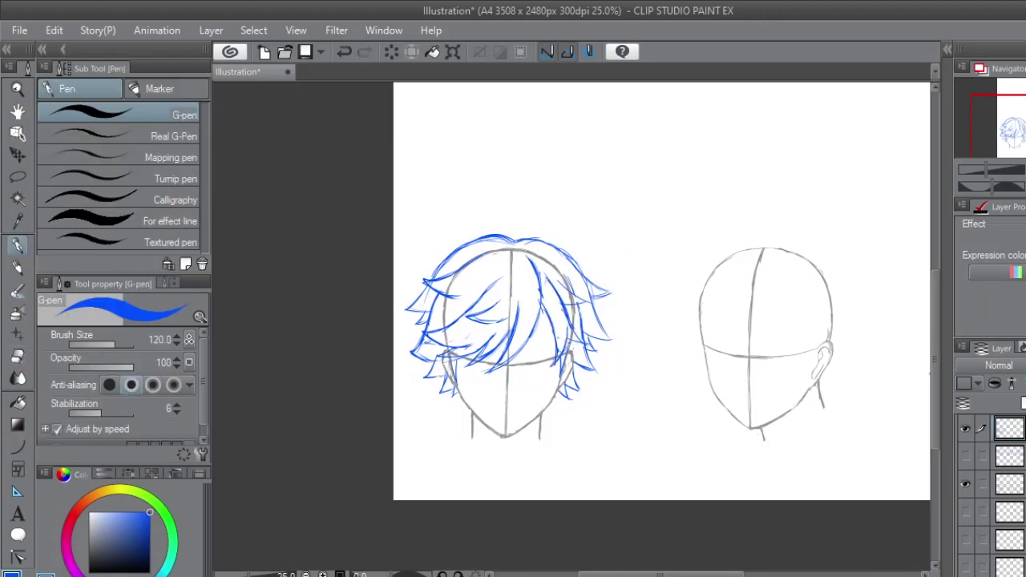
pyautogui.hotkey('ctrl', 'z')
pyautogui.press('e')
pyautogui.press('p')
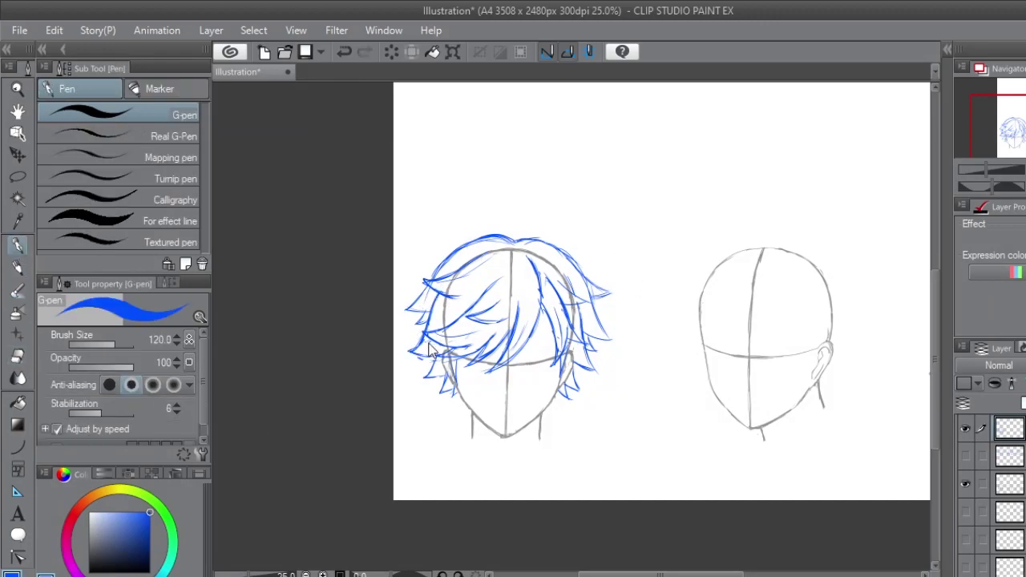
# - Draw the swept fringe strands on the three-quarter head, curving from the parting toward the far temple
pyautogui.moveTo(595, 305); pyautogui.dragTo(463, 322)
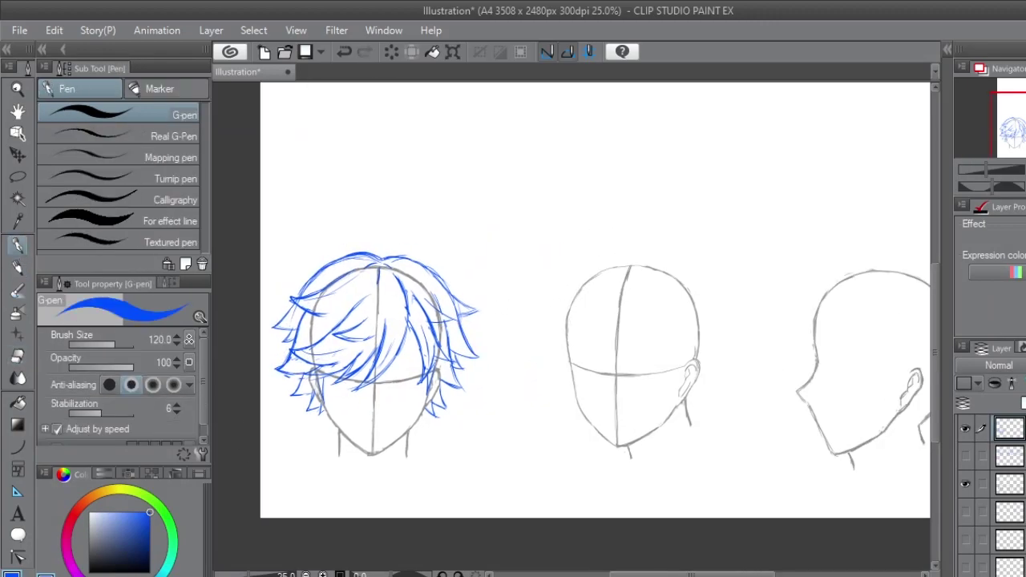
pyautogui.moveTo(641, 288); pyautogui.dragTo(596, 386)
pyautogui.hotkey('ctrl', 'z')
pyautogui.moveTo(636, 291); pyautogui.dragTo(598, 383)
pyautogui.hotkey('ctrl', 'z')
pyautogui.moveTo(614, 293); pyautogui.dragTo(550, 359)
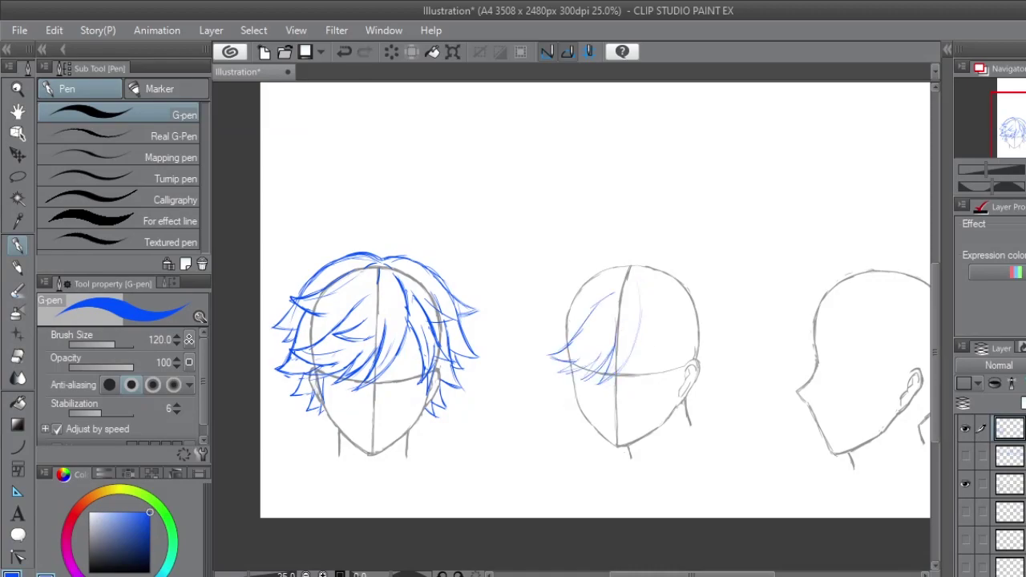
# - Draw pointed tufts along the far side of the three-quarter head, from the crown down to the cheek
pyautogui.moveTo(614, 267)
pyautogui.mouseDown()
pyautogui.moveTo(546, 300)
pyautogui.moveTo(532, 361)
pyautogui.mouseUp()
pyautogui.hotkey('ctrl', 'z')
pyautogui.moveTo(565, 315); pyautogui.dragTo(536, 361)
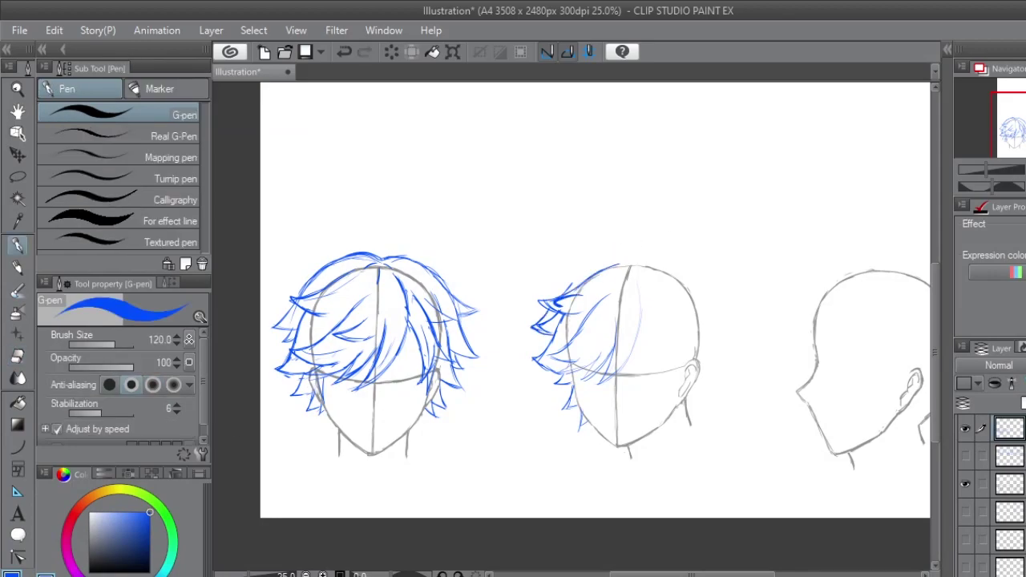
pyautogui.hotkey('ctrl', 'z')
# - Draw the three-quarter head's crown outline with a parting notch and strengthen the swept fringe strokes
pyautogui.moveTo(542, 311); pyautogui.dragTo(606, 255)
pyautogui.moveTo(561, 290)
pyautogui.mouseDown()
pyautogui.moveTo(630, 250)
pyautogui.moveTo(719, 300)
pyautogui.mouseUp()
pyautogui.moveTo(641, 281)
pyautogui.mouseDown()
pyautogui.moveTo(642, 353)
pyautogui.moveTo(599, 382)
pyautogui.mouseUp()
pyautogui.moveTo(616, 348); pyautogui.dragTo(553, 373)
pyautogui.press('h')
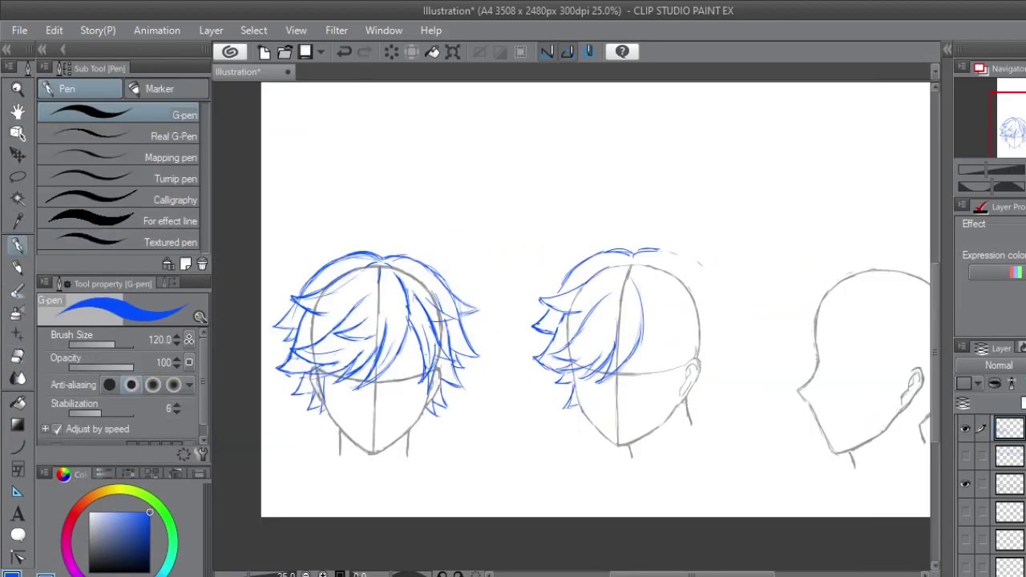
pyautogui.press('h')
pyautogui.hotkey('ctrl', '-')
pyautogui.hotkey('ctrl', '+')
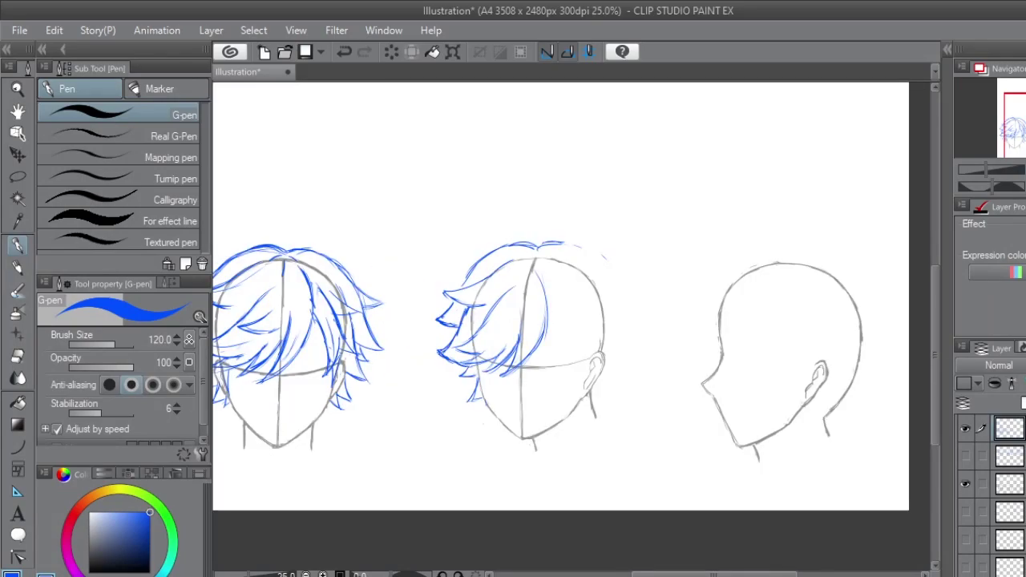
# - Draw the near-side hair on the three-quarter head with flicked tufts at the back and layered locks falling toward the ear
pyautogui.hotkey('ctrl', '-')
pyautogui.hotkey('ctrl', '+')
pyautogui.moveTo(591, 261); pyautogui.dragTo(623, 303)
pyautogui.moveTo(594, 273); pyautogui.dragTo(626, 329)
pyautogui.moveTo(571, 277); pyautogui.dragTo(601, 367)
pyautogui.moveTo(587, 306); pyautogui.dragTo(617, 373)
pyautogui.moveTo(554, 275); pyautogui.dragTo(607, 354)
pyautogui.moveTo(532, 296); pyautogui.dragTo(563, 373)
pyautogui.moveTo(560, 341); pyautogui.dragTo(563, 386)
pyautogui.moveTo(554, 275); pyautogui.dragTo(579, 312)
pyautogui.moveTo(497, 294)
pyautogui.mouseDown()
pyautogui.moveTo(467, 339)
pyautogui.moveTo(608, 312)
pyautogui.mouseUp()
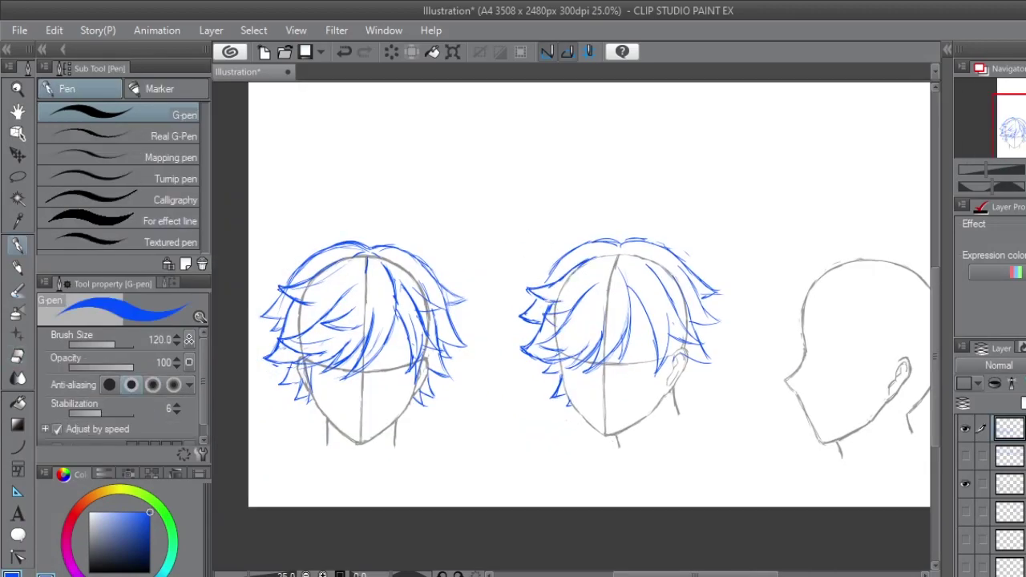
# - Strengthen the three-quarter head's side locks and add pointed tufts over the ear and at the back
pyautogui.press('h')
pyautogui.press('h')
pyautogui.hotkey('ctrl', '-')
pyautogui.hotkey('ctrl', '+')
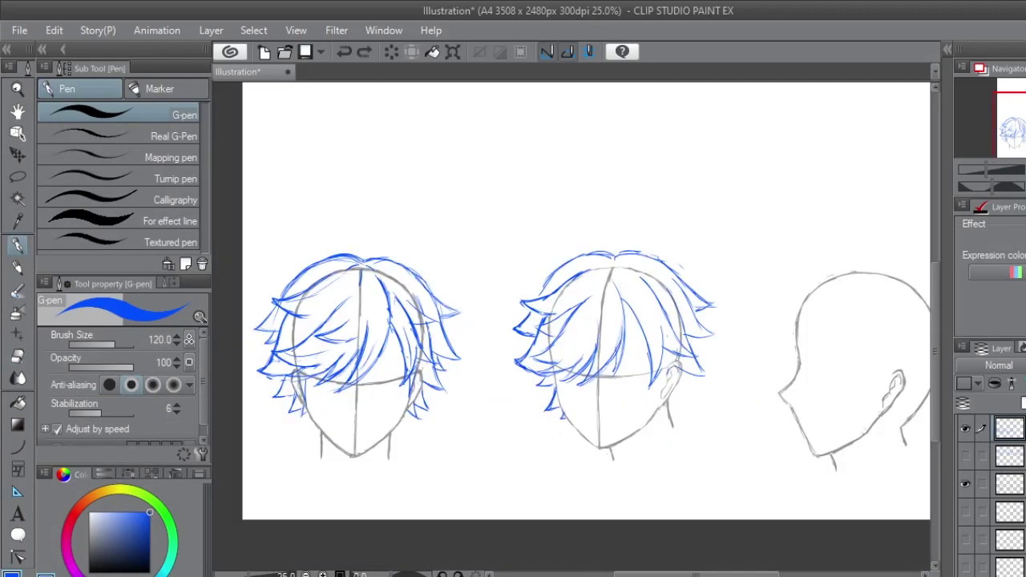
pyautogui.hotkey('ctrl', 'y')
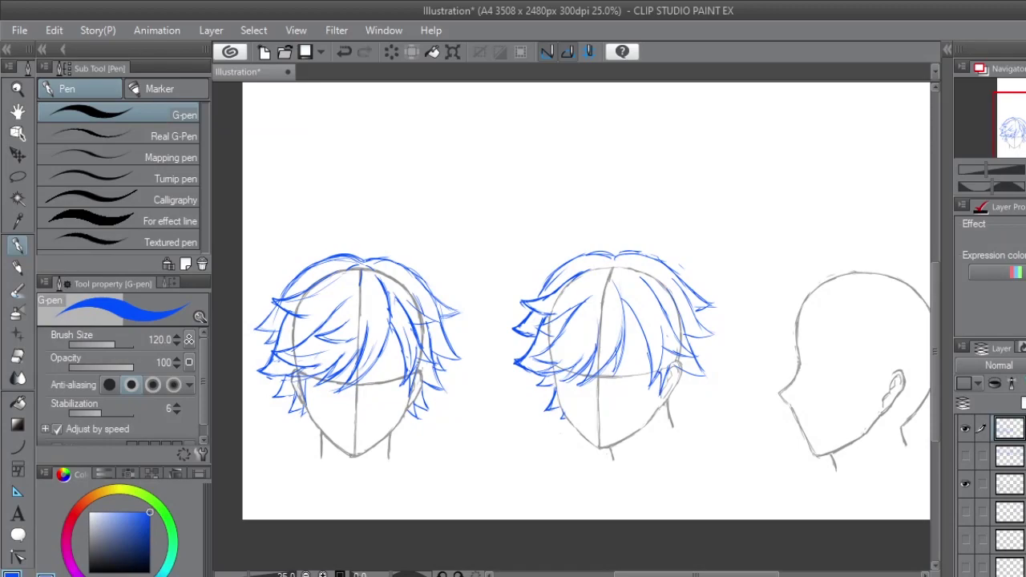
pyautogui.press('h')
pyautogui.press('e')
pyautogui.press('p')
pyautogui.press('e')
pyautogui.hotkey('ctrl', '-')
pyautogui.press('h')
pyautogui.hotkey('ctrl', '+')
pyautogui.press('p')
pyautogui.hotkey('ctrl', 'z')
pyautogui.hotkey('ctrl', 'y')
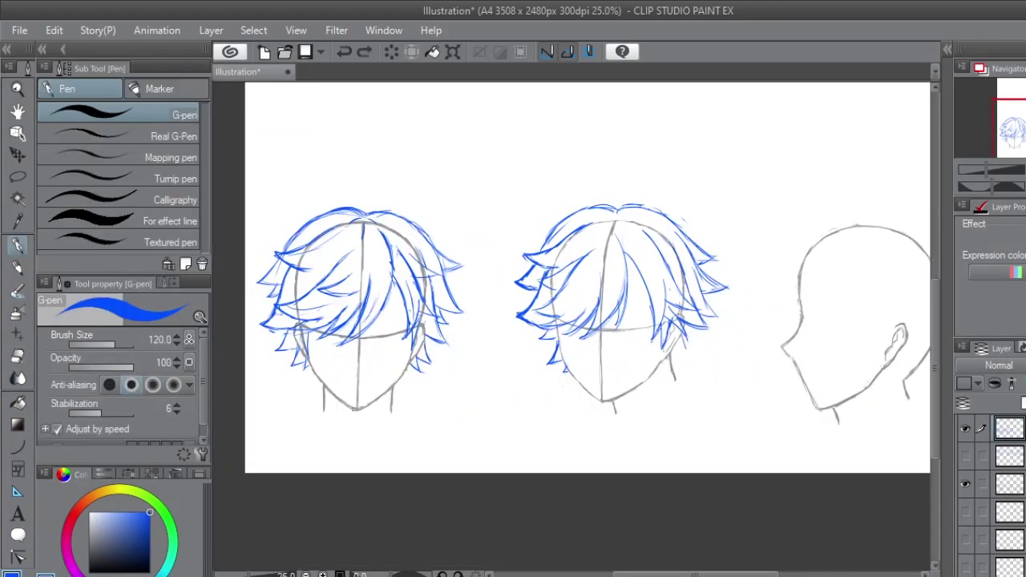
# - Add small nape tufts below the three-quarter head's ear and a first hair stroke at the profile head's ear
pyautogui.hotkey('ctrl', '-')
pyautogui.hotkey('ctrl', '+')
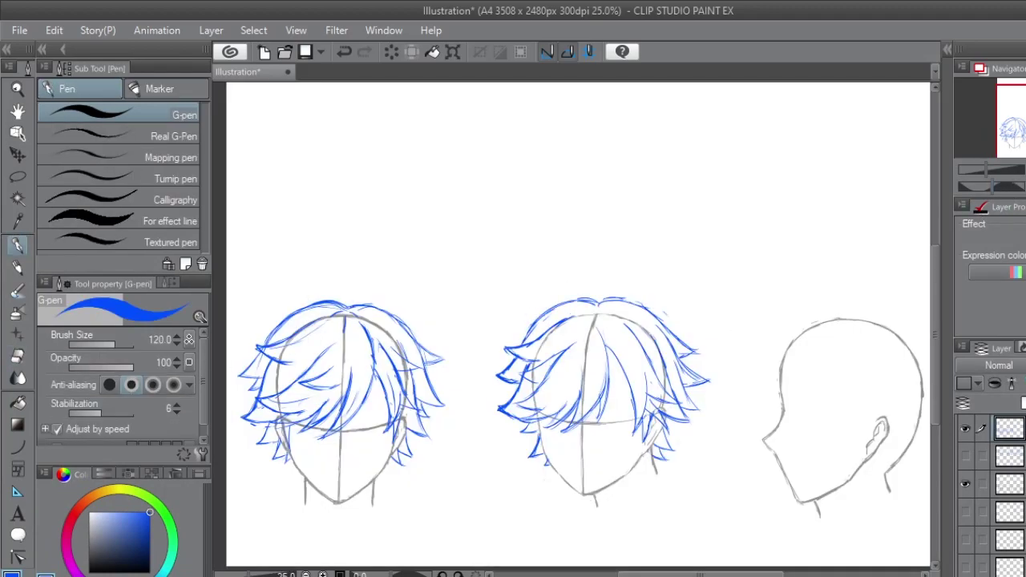
pyautogui.press('e')
pyautogui.hotkey('ctrl', '-')
pyautogui.press('p')
pyautogui.hotkey('ctrl', '+')
pyautogui.hotkey('ctrl', 'z')
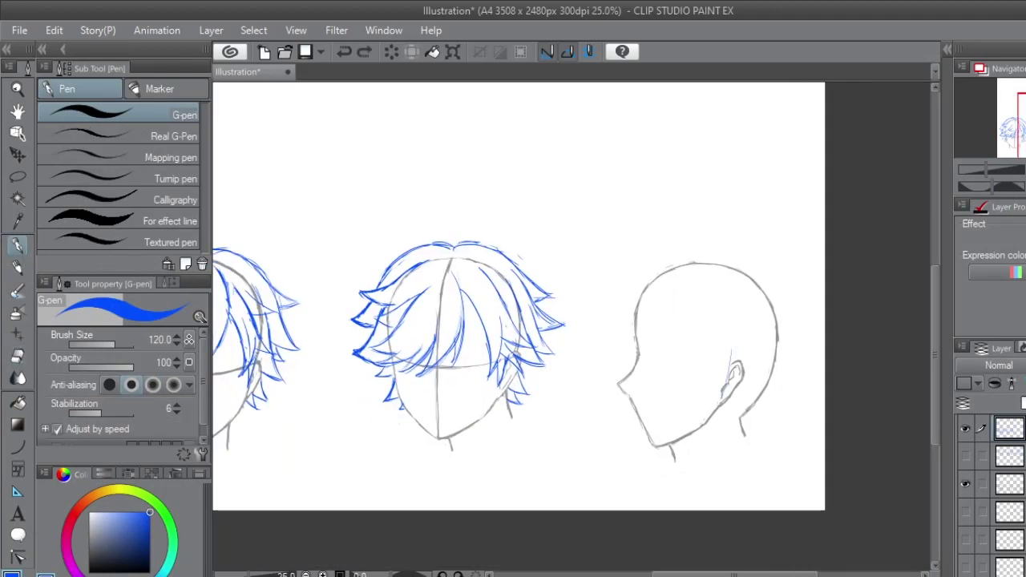
# - Draw the pointed fringe tufts flicking out over the profile head's forehead
pyautogui.moveTo(624, 347)
pyautogui.mouseDown()
pyautogui.moveTo(639, 297)
pyautogui.moveTo(691, 252)
pyautogui.moveTo(758, 412)
pyautogui.mouseUp()
pyautogui.moveTo(633, 286)
pyautogui.mouseDown()
pyautogui.moveTo(606, 325)
pyautogui.moveTo(616, 351)
pyautogui.mouseUp()
pyautogui.moveTo(647, 319); pyautogui.dragTo(619, 354)
pyautogui.moveTo(650, 271)
pyautogui.mouseDown()
pyautogui.moveTo(675, 313)
pyautogui.moveTo(648, 352)
pyautogui.mouseUp()
pyautogui.hotkey('ctrl', 'z')
pyautogui.hotkey('ctrl', 'z')
pyautogui.moveTo(660, 315); pyautogui.dragTo(649, 354)
# - Draw the profile head's crown outline and the layered tufts running down the back to the nape
pyautogui.moveTo(630, 300)
pyautogui.mouseDown()
pyautogui.moveTo(691, 251)
pyautogui.moveTo(819, 297)
pyautogui.mouseUp()
pyautogui.hotkey('ctrl', 'z')
pyautogui.moveTo(771, 274)
pyautogui.mouseDown()
pyautogui.moveTo(820, 366)
pyautogui.moveTo(769, 423)
pyautogui.moveTo(731, 447)
pyautogui.mouseUp()
pyautogui.scroll(1, 776, 380)
pyautogui.moveTo(726, 369); pyautogui.dragTo(746, 446)
pyautogui.moveTo(771, 336)
pyautogui.mouseDown()
pyautogui.moveTo(766, 401)
pyautogui.moveTo(750, 435)
pyautogui.mouseUp()
pyautogui.hotkey('ctrl', 'z')
pyautogui.hotkey('ctrl', 'h')
pyautogui.press('e')
pyautogui.press('p')
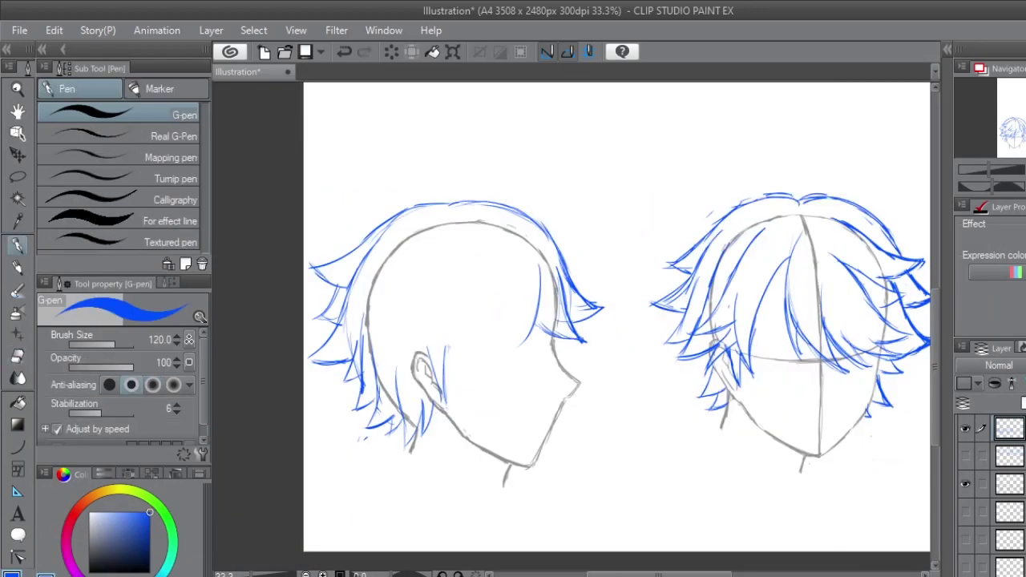
# - Erase stray marks in the profile head's fringe tufts and redraw their pointed tips
pyautogui.hotkey('ctrl', 'h')
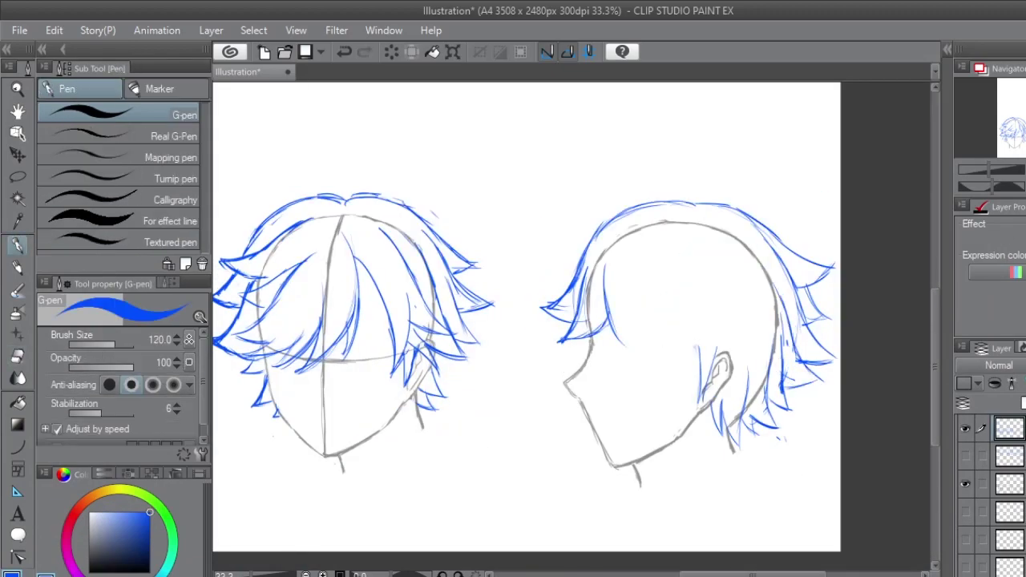
pyautogui.press('e')
pyautogui.moveTo(554, 308); pyautogui.dragTo(589, 341)
pyautogui.press('p')
pyautogui.moveTo(589, 269); pyautogui.dragTo(559, 341)
# - Draw the profile head's inner locks above the ear and at the back, and fill in the tufts at the nape
pyautogui.moveTo(626, 303); pyautogui.dragTo(647, 360)
pyautogui.moveTo(641, 302); pyautogui.dragTo(679, 358)
pyautogui.moveTo(720, 226); pyautogui.dragTo(772, 312)
pyautogui.moveTo(708, 301); pyautogui.dragTo(776, 315)
pyautogui.moveTo(757, 403); pyautogui.dragTo(736, 446)
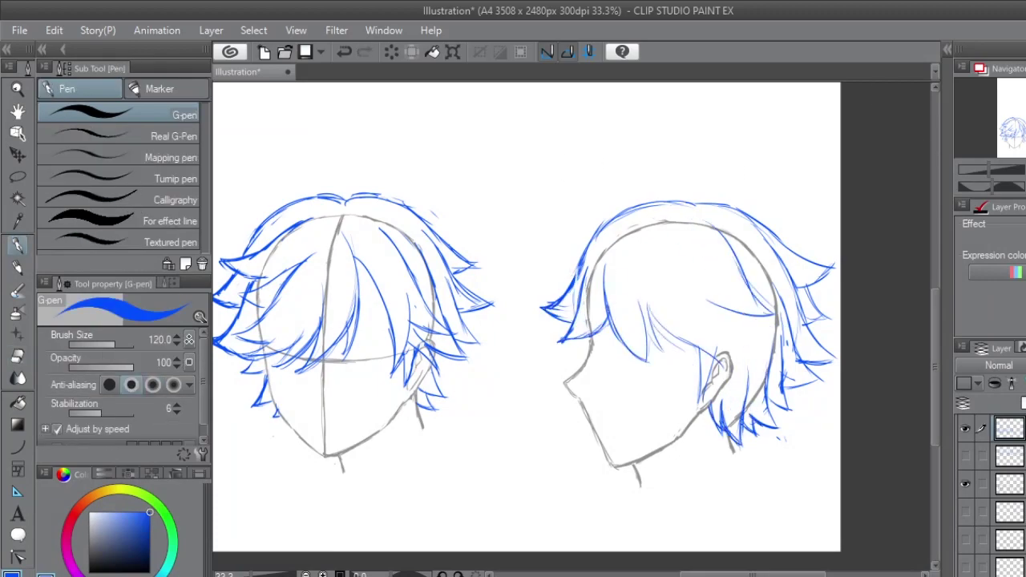
# - Undo the last stroke and draw long inner strands sweeping from the profile head's crown toward the area above the ear
pyautogui.hotkey('ctrl', 'z')
pyautogui.moveTo(702, 240); pyautogui.dragTo(734, 341)
pyautogui.moveTo(714, 276); pyautogui.dragTo(757, 349)
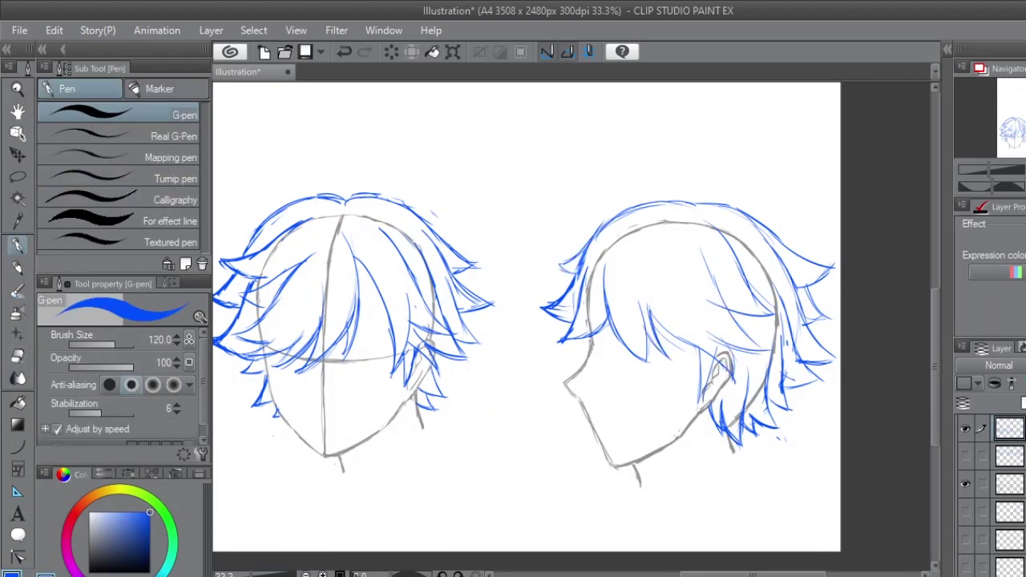
# - Erase and redraw the tips of the profile head's fringe tufts, checking their shape in a mirrored view
pyautogui.press('h')
pyautogui.press('e')
pyautogui.press('p')
pyautogui.press('h')
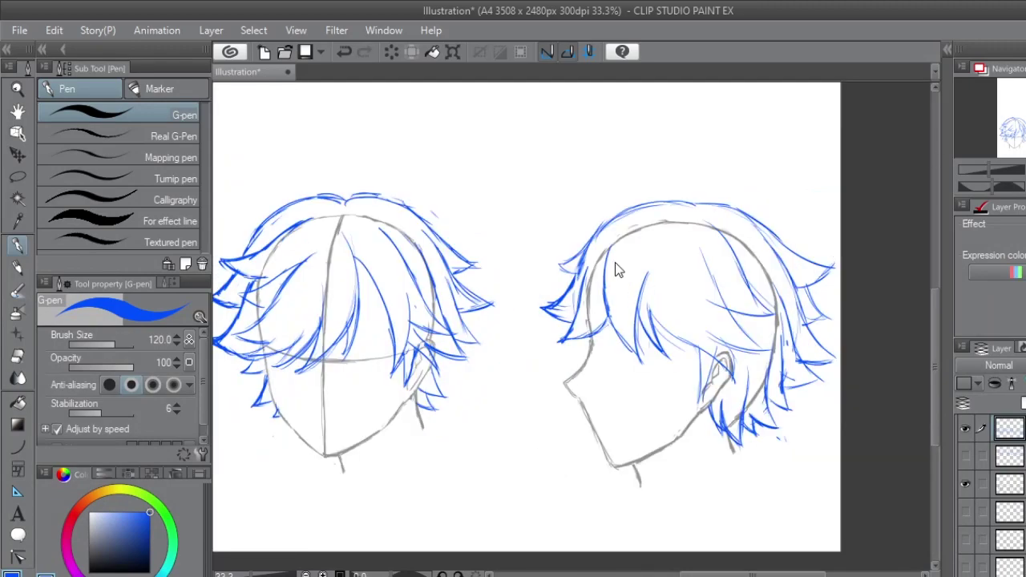
pyautogui.press('h')
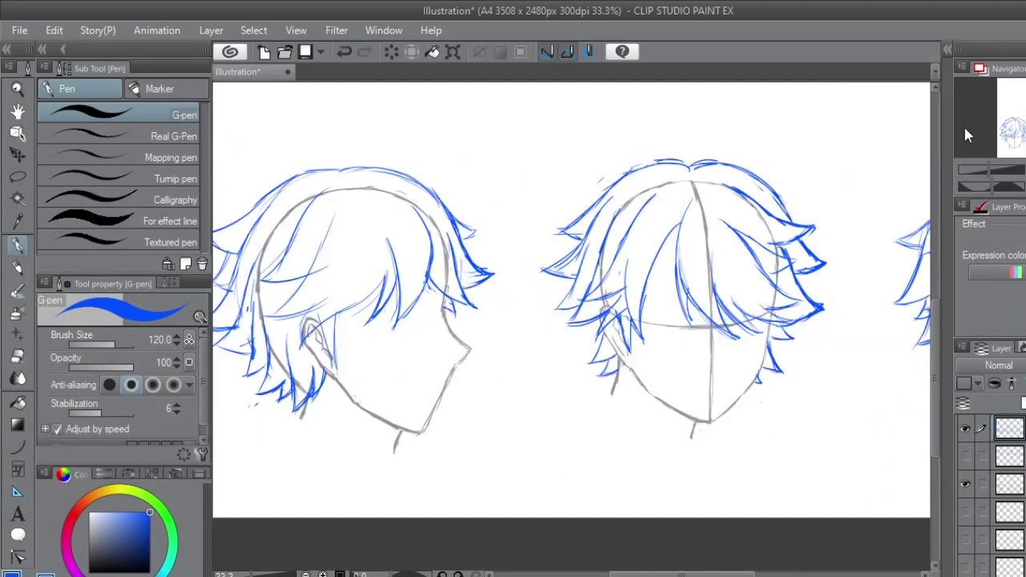
pyautogui.hscroll(-2, 570, 301)
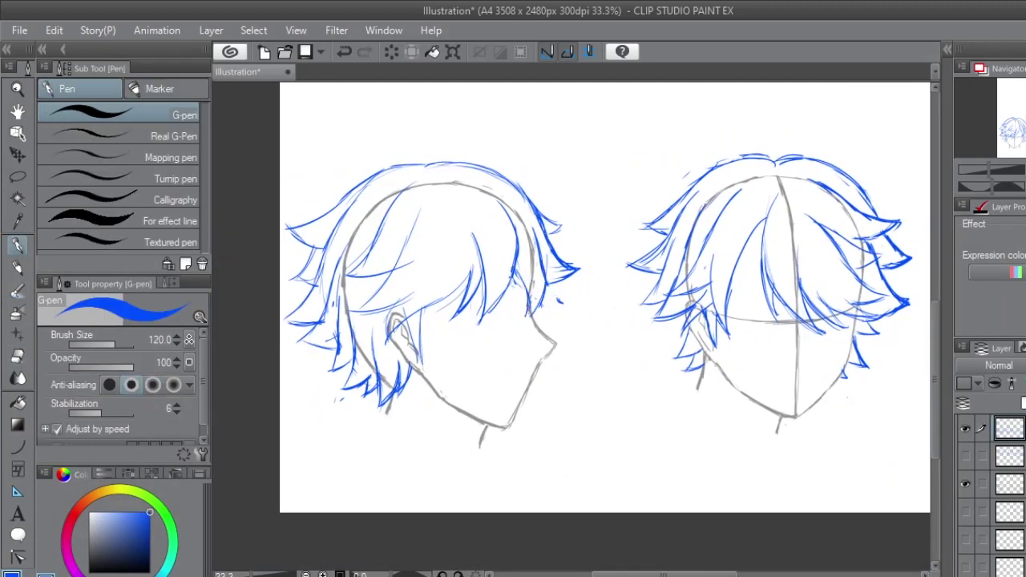
# - Rework the front outline of the profile head's hair and add crossing inner locks above the ear
pyautogui.press('e')
pyautogui.press('h')
pyautogui.press('p')
pyautogui.moveTo(627, 187); pyautogui.dragTo(570, 237)
pyautogui.moveTo(607, 211); pyautogui.dragTo(569, 243)
pyautogui.press('h')
pyautogui.moveTo(415, 274); pyautogui.dragTo(355, 347)
pyautogui.moveTo(383, 272); pyautogui.dragTo(433, 234)
# - Clean up and reinforce the profile head's outline from the crown down to the upper back tuft
pyautogui.press('e')
pyautogui.press('p')
pyautogui.moveTo(425, 166); pyautogui.dragTo(355, 191)
pyautogui.moveTo(349, 196); pyautogui.dragTo(297, 226)
pyautogui.press('e')
pyautogui.press('p')
pyautogui.press('h')
pyautogui.scroll(-1, 770, 353)
pyautogui.scroll(1, 770, 352)
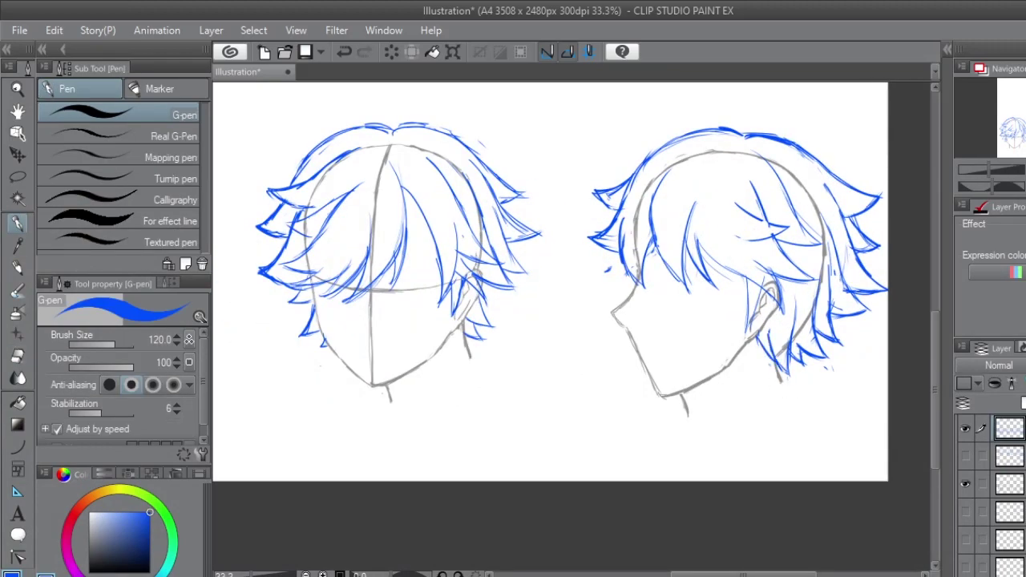
# - Tidy the profile head's fringe and inner locks by erasing stray lines and retouching the strands in mirrored and normal views
pyautogui.press('h')
pyautogui.press('e')
pyautogui.press('p')
pyautogui.press('e')
pyautogui.press('p')
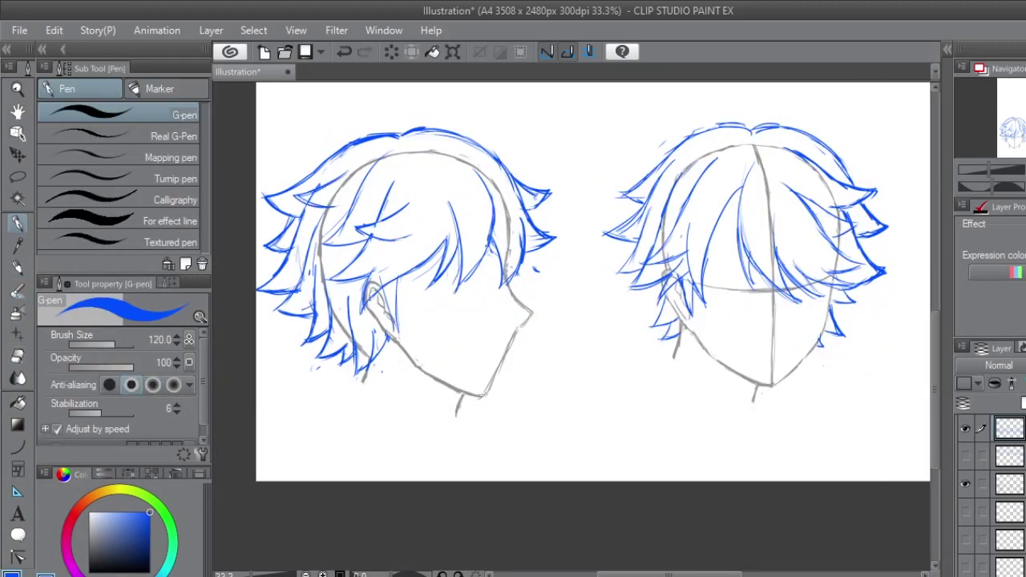
pyautogui.press('e')
pyautogui.scroll(-1, 710, 444)
pyautogui.press('h')
pyautogui.press('p')
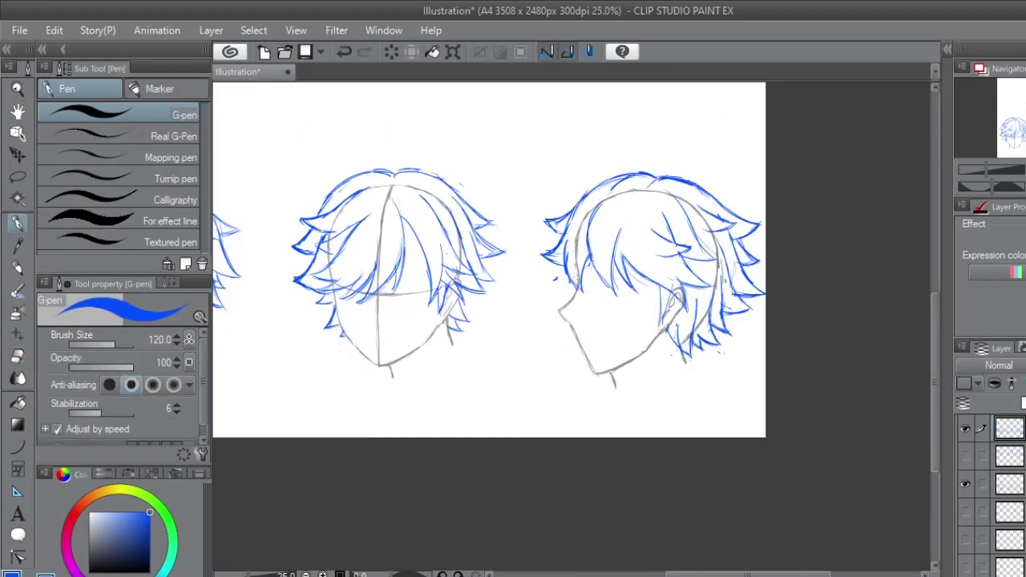
# - Show the hidden layer with the smooth hairstyles and bring the whole page into view
pyautogui.scroll(-2, 489, 259)
pyautogui.press('e')
pyautogui.click(965, 457)
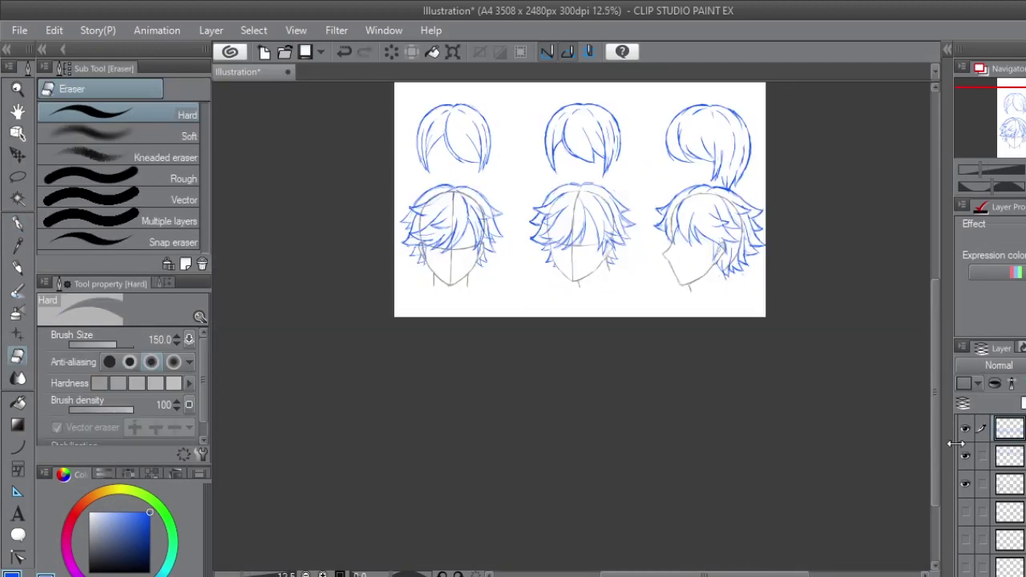
pyautogui.moveTo(832, 384); pyautogui.dragTo(845, 468)
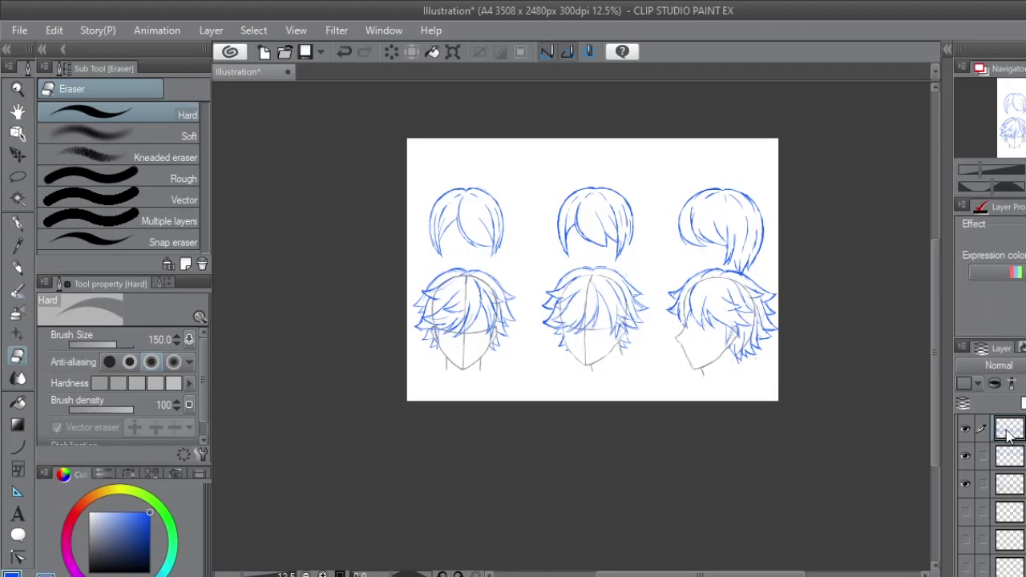
# - Lasso the three smooth hairstyles on their layer, shift them up away from the messy hairstyles, and clear the selection
pyautogui.press('m')
pyautogui.moveTo(408, 112); pyautogui.dragTo(775, 340)
pyautogui.hotkey('ctrl', 't')
pyautogui.click(655, 390)
pyautogui.press('p')
pyautogui.hotkey('ctrl', '+')
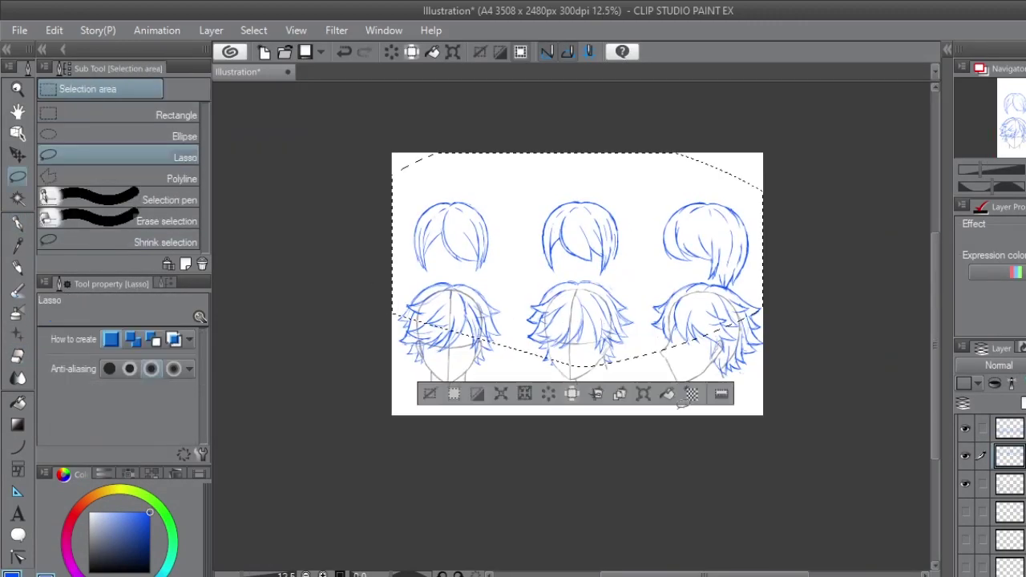
pyautogui.hotkey('ctrl', 'd')
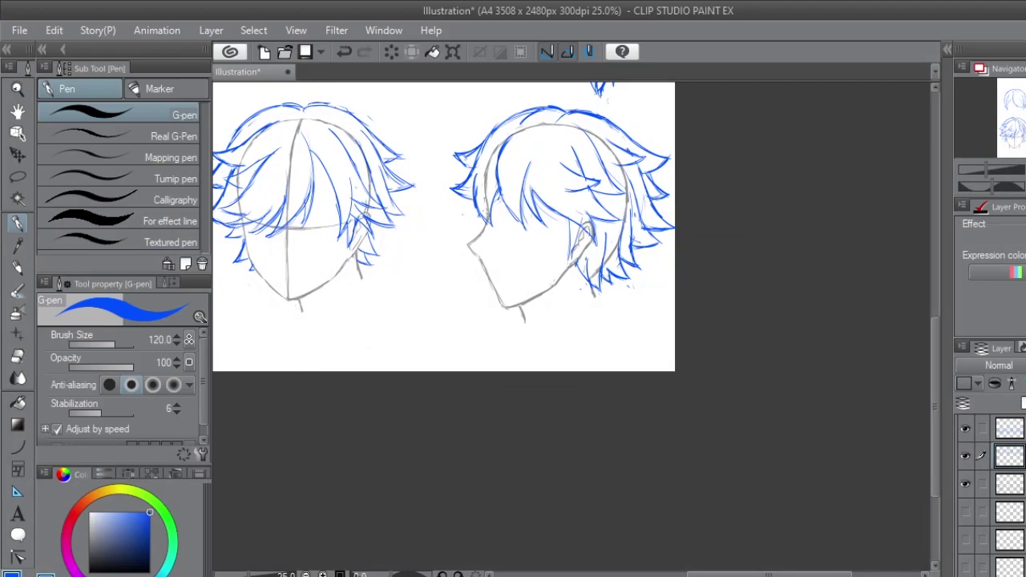
pyautogui.hotkey('ctrl', '-')
pyautogui.press('m')
pyautogui.moveTo(562, 232); pyautogui.dragTo(646, 362)
pyautogui.hotkey('ctrl', 'd')
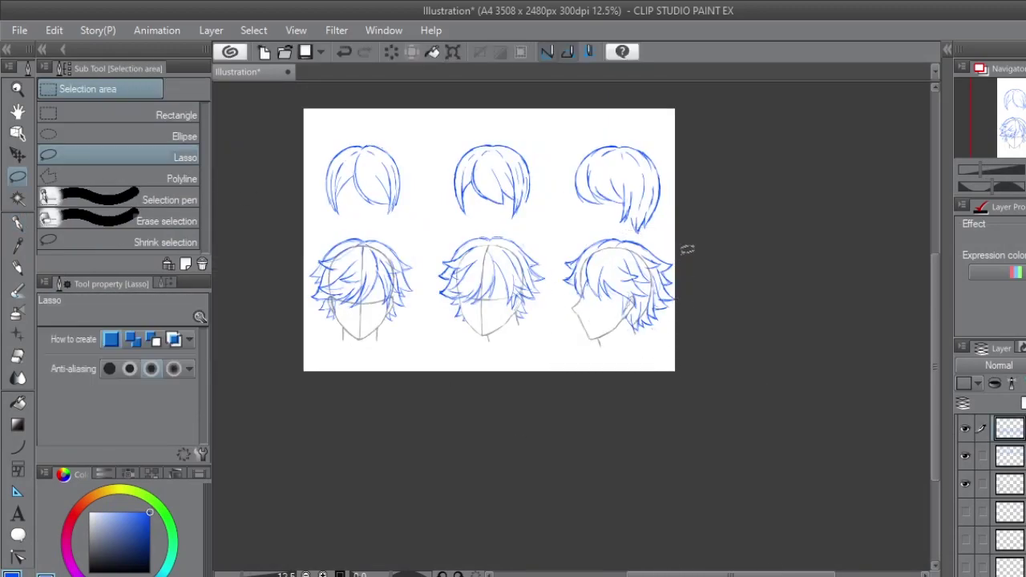